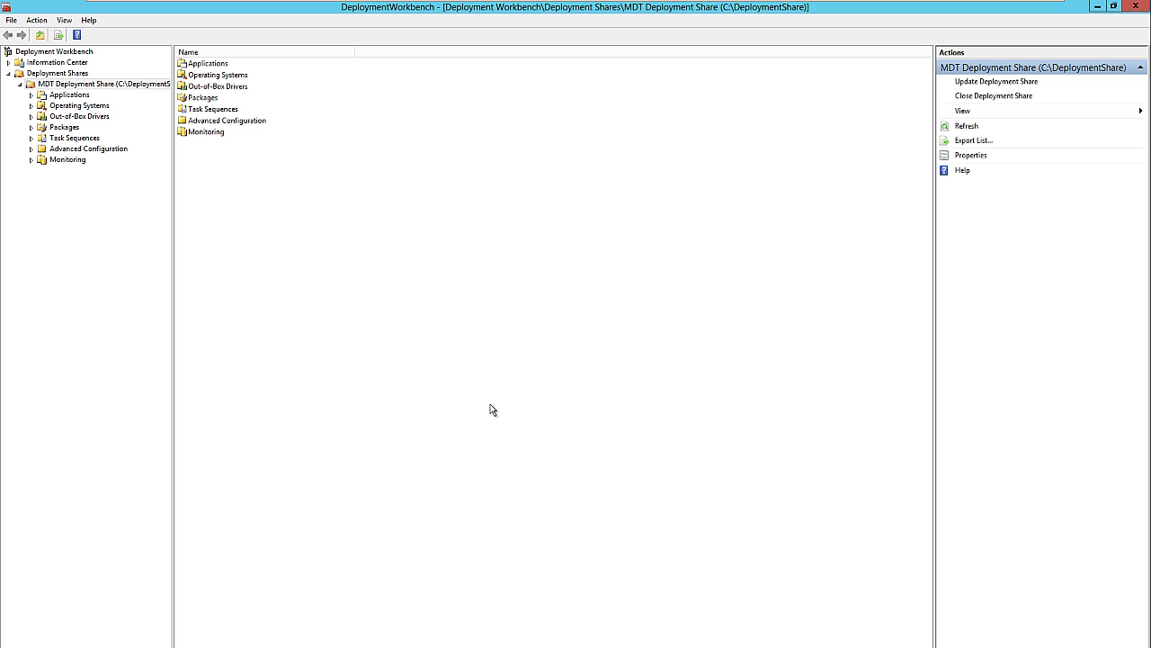
# - Review the Windows 8.1 Pro x64 operating system entry and the task sequences in the MDT deployment share
pyautogui.click(31, 105)
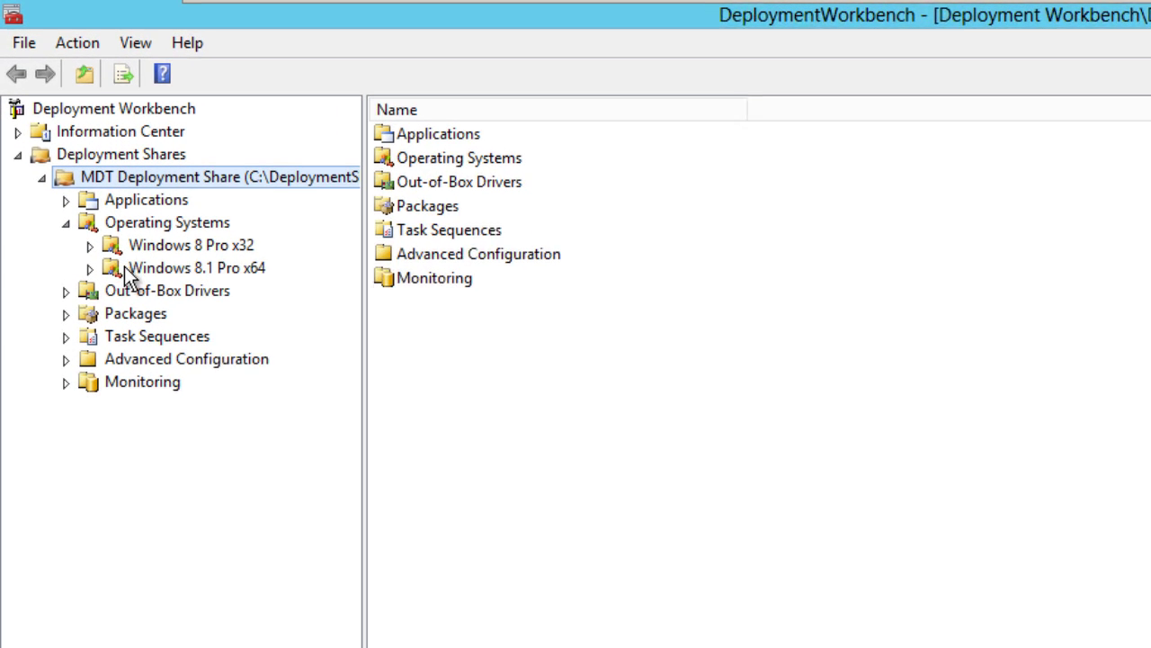
pyautogui.click(197, 279)
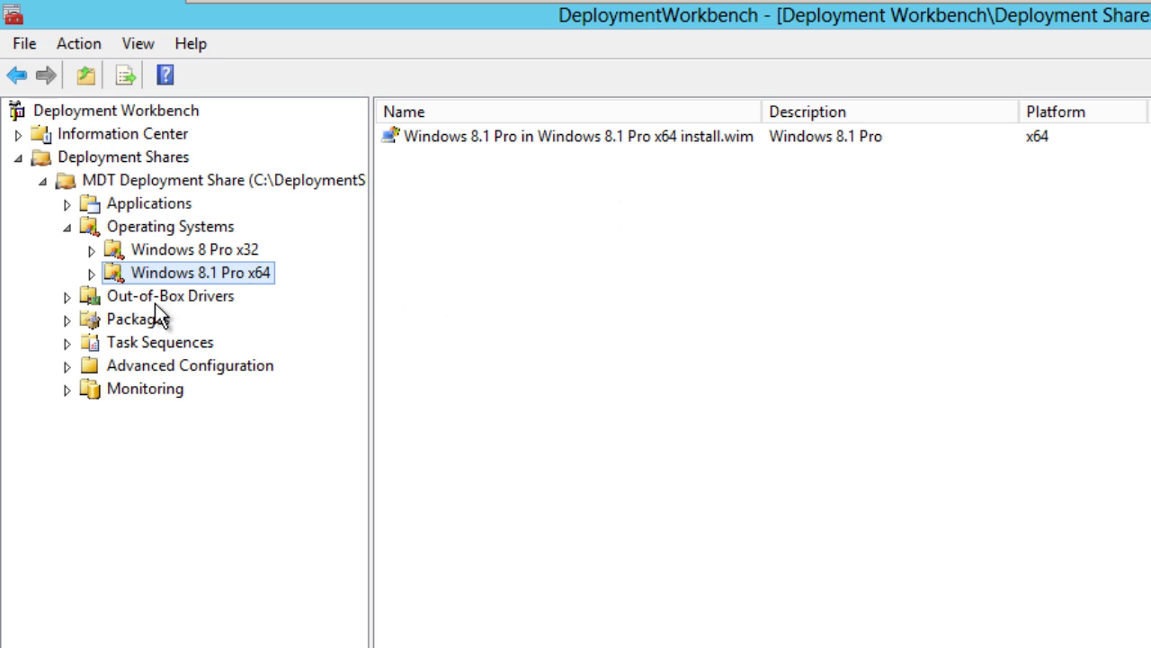
pyautogui.click(207, 344)
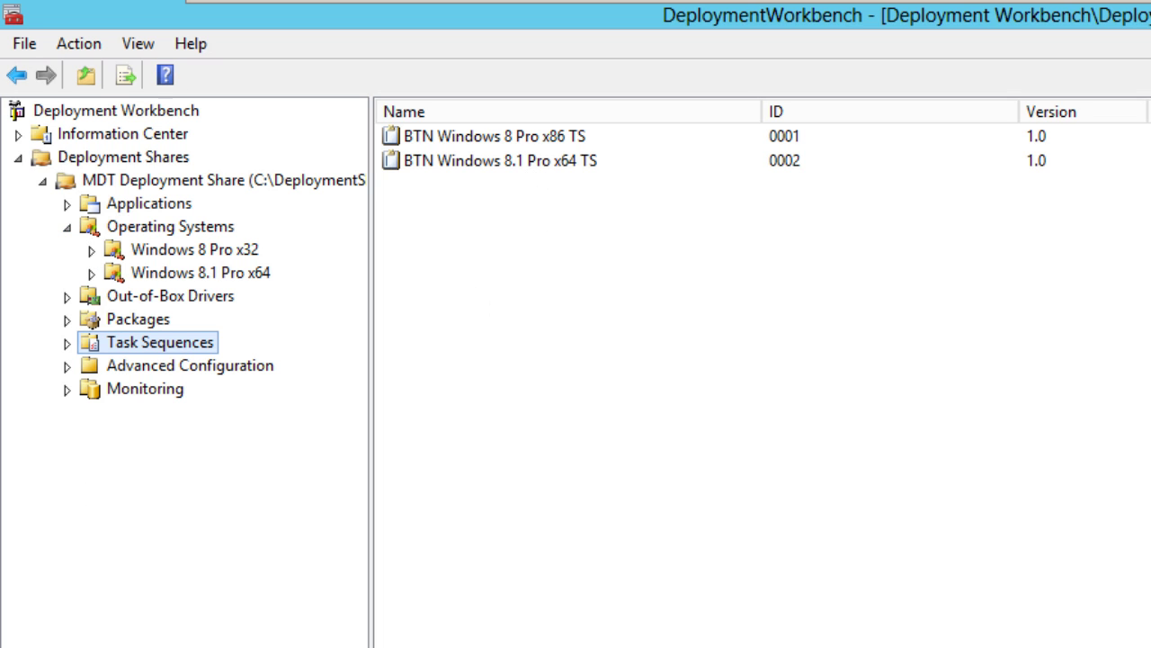
# - Open File Explorer, browse to the transfer folder on the Z: shared drive holding SkypeSetup, and copy the folder's path
pyautogui.press('super+e')
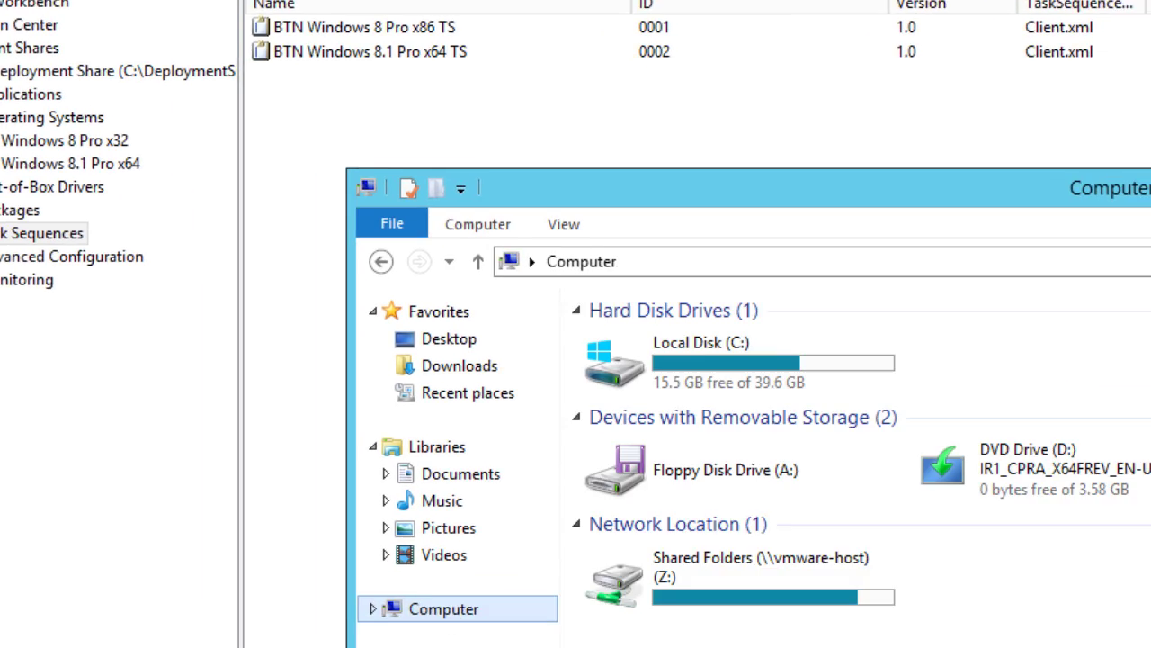
pyautogui.doubleClick(681, 593)
pyautogui.doubleClick(648, 339)
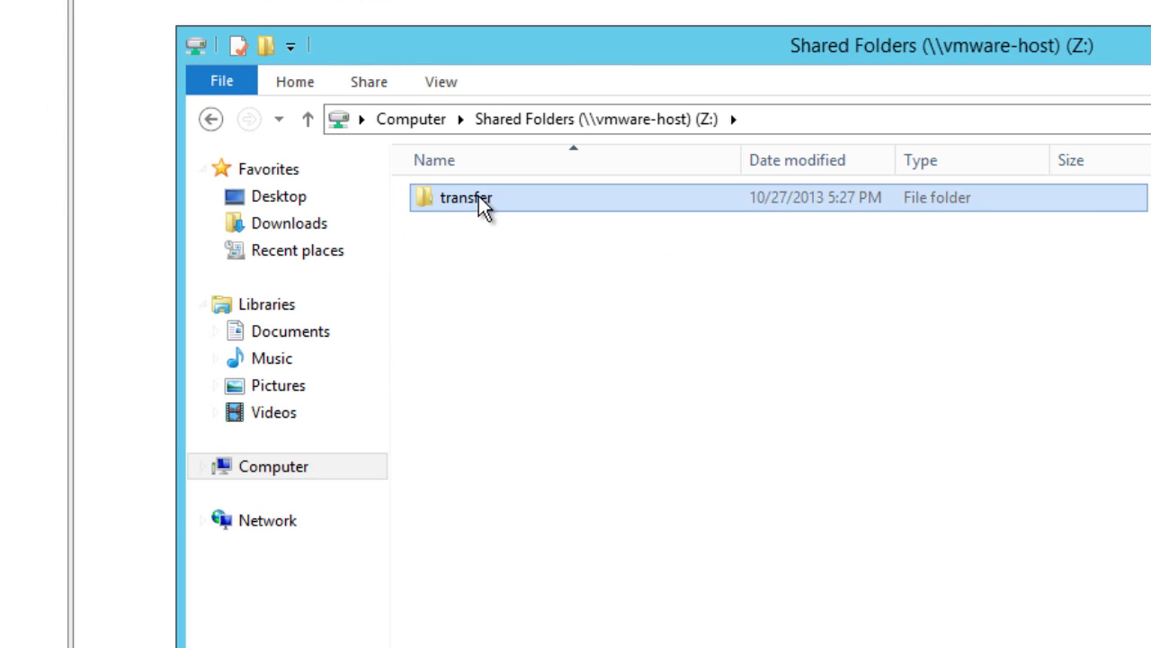
pyautogui.click(490, 313)
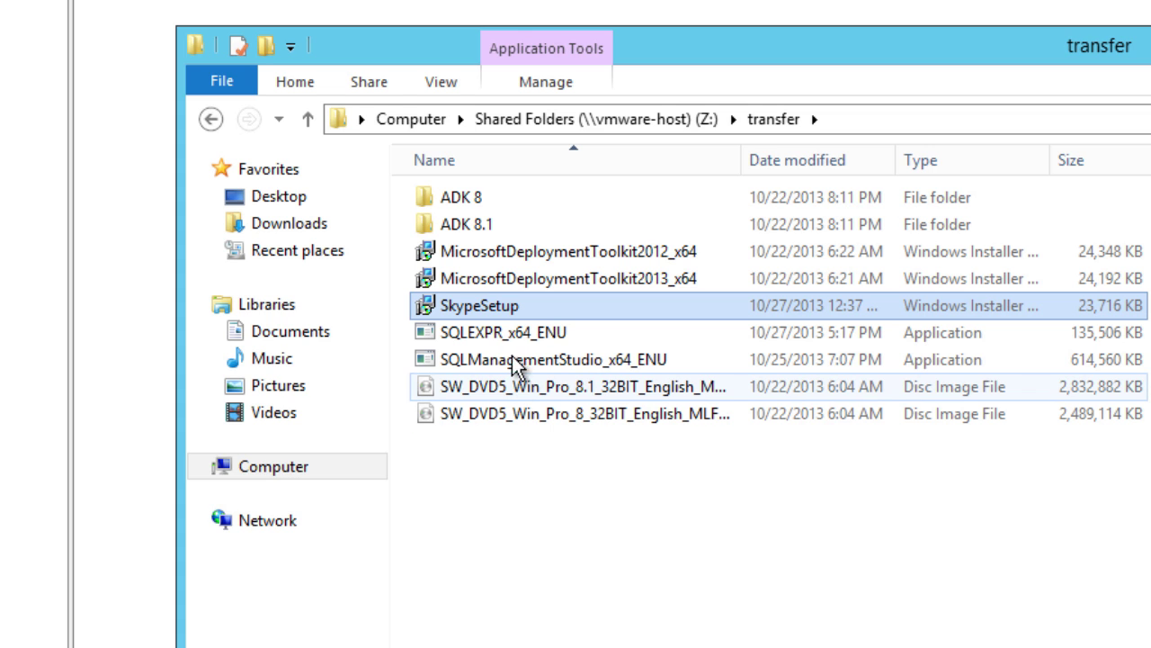
pyautogui.click(854, 120)
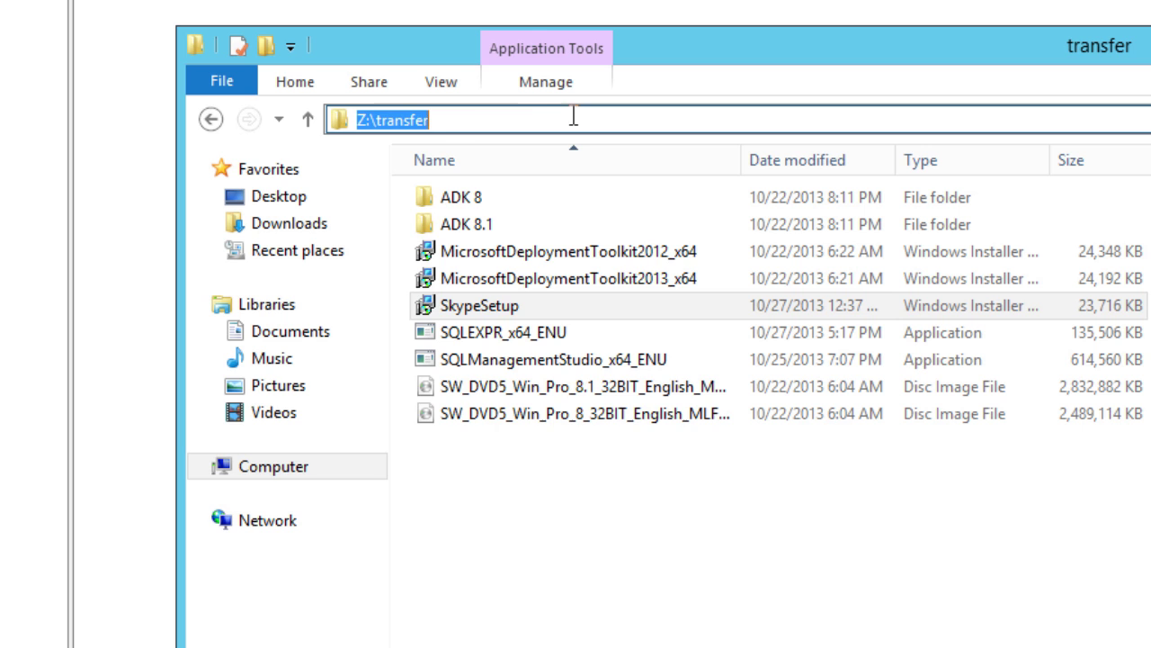
pyautogui.rightClick(407, 119)
pyautogui.click(470, 199)
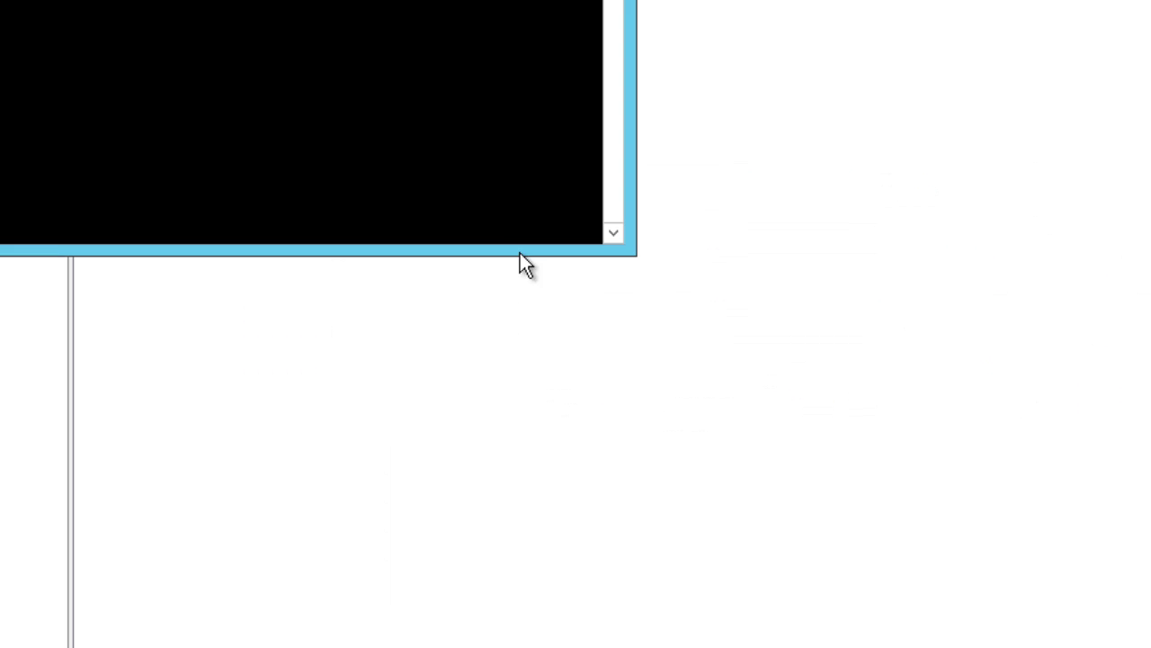
# - Switch Command Prompt's working directory to Z:\transfer and clear the screen
pyautogui.write('cd')
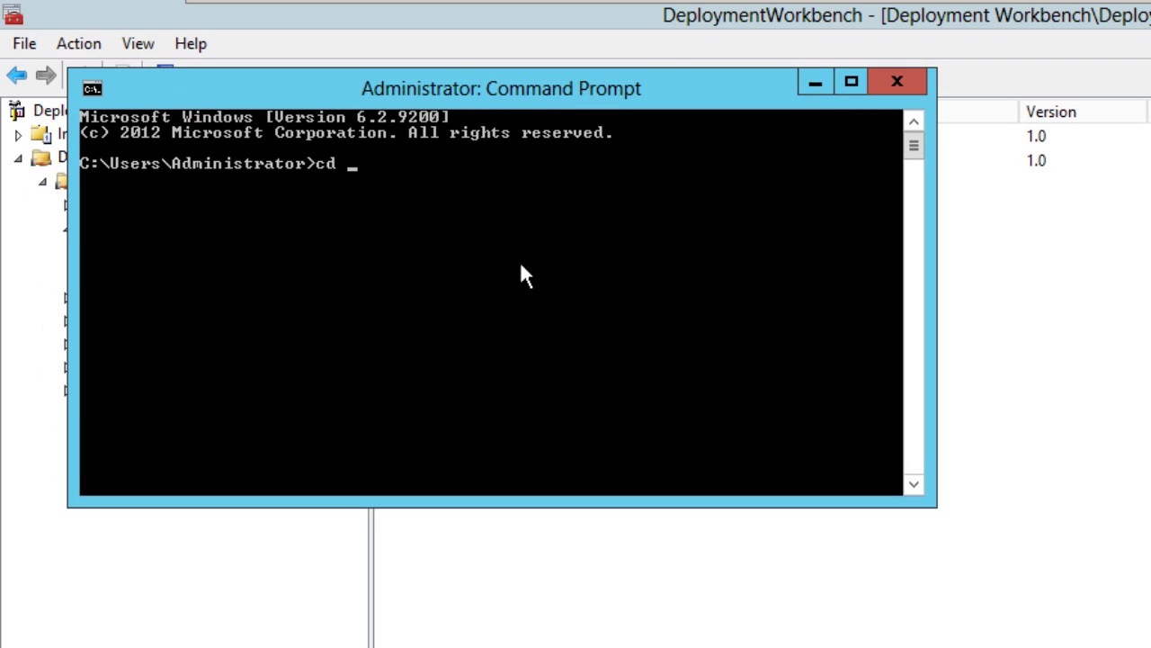
pyautogui.rightClick(482, 239)
pyautogui.click(570, 311)
pyautogui.press('Return')
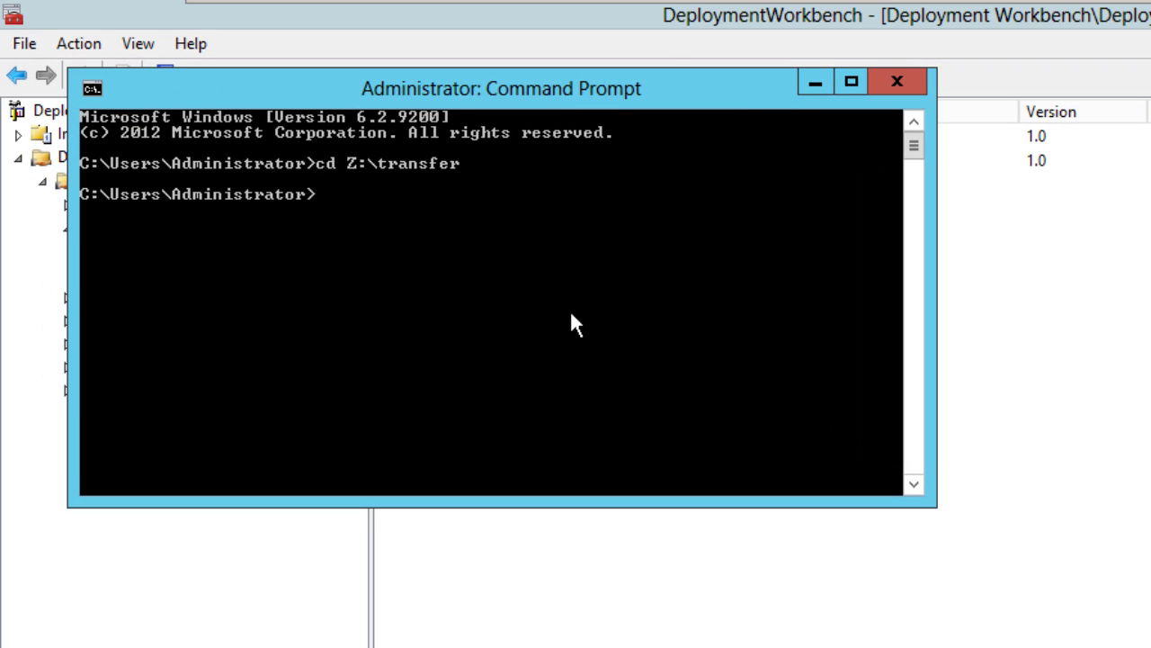
pyautogui.write('c')
pyautogui.press('BackSpace')
pyautogui.write('Z:')
pyautogui.press('Return')
pyautogui.write('cls')
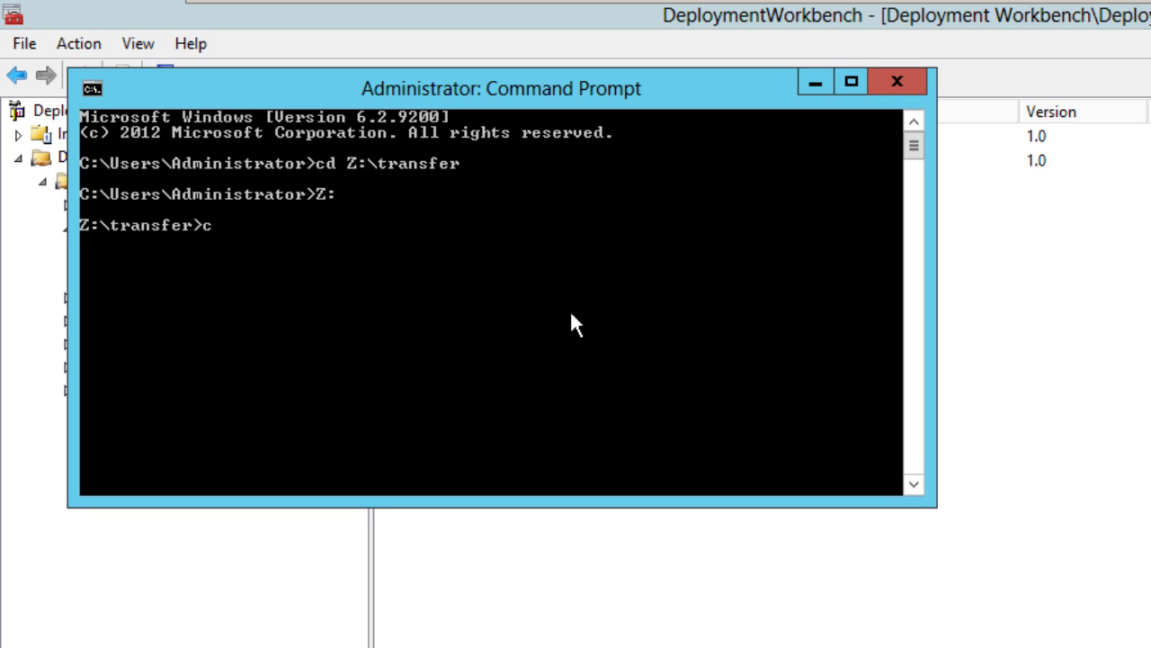
pyautogui.press('Return')
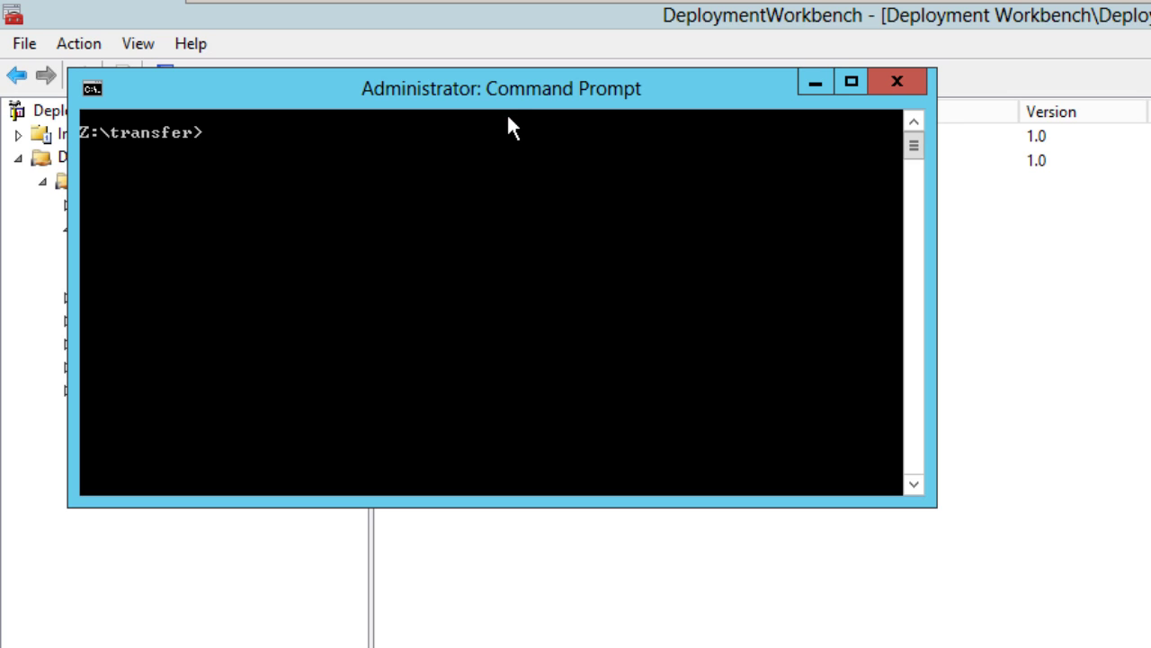
# - Run msiexec.exe SkypeSetup.msi without any switches and read through the Windows Installer install, display and restart options
pyautogui.write('sky')
pyautogui.press('Tab')
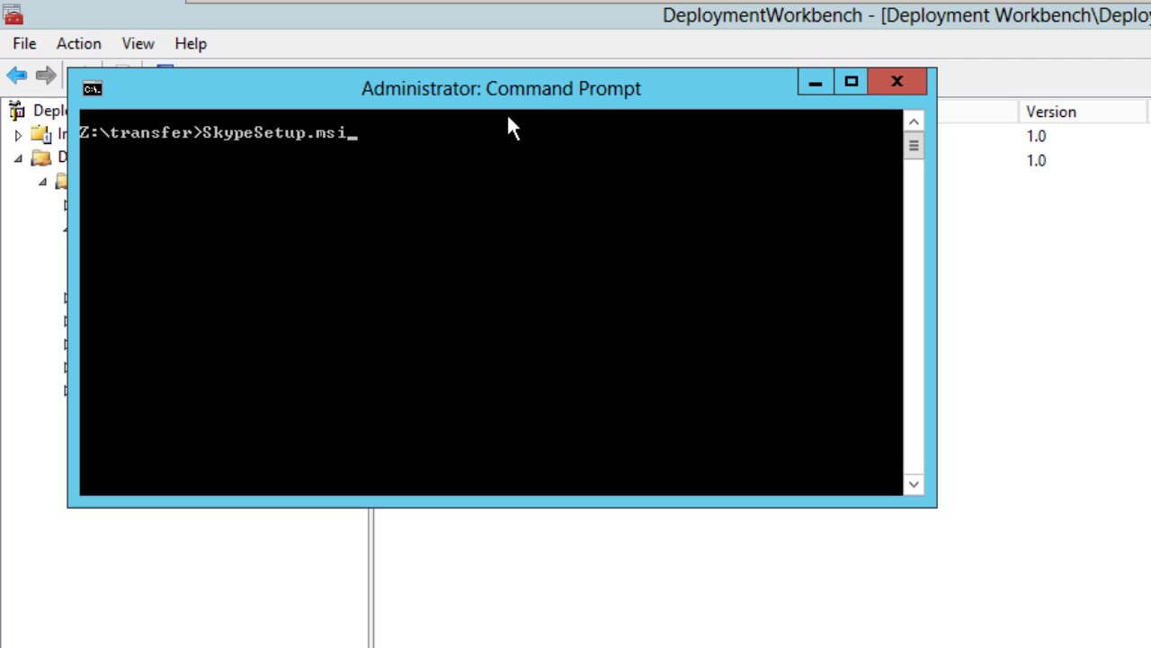
pyautogui.press('Left')
pyautogui.press('Left')
pyautogui.press('Left')
pyautogui.press('Left')
pyautogui.press('Left')
pyautogui.press('Left')
pyautogui.press('Left')
pyautogui.press('Left')
pyautogui.press('Left')
pyautogui.press('Left')
pyautogui.press('Left')
pyautogui.press('Left')
pyautogui.press('Left')
pyautogui.press('Left')
pyautogui.write('msi')
pyautogui.write('exec.e')
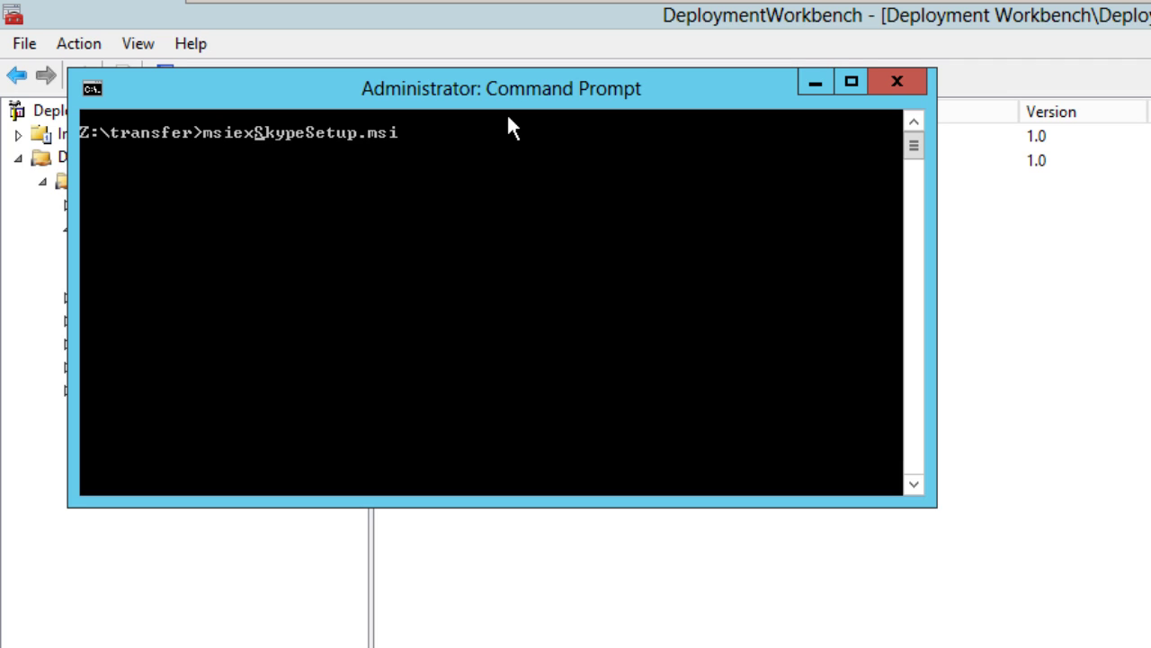
pyautogui.write('xe')
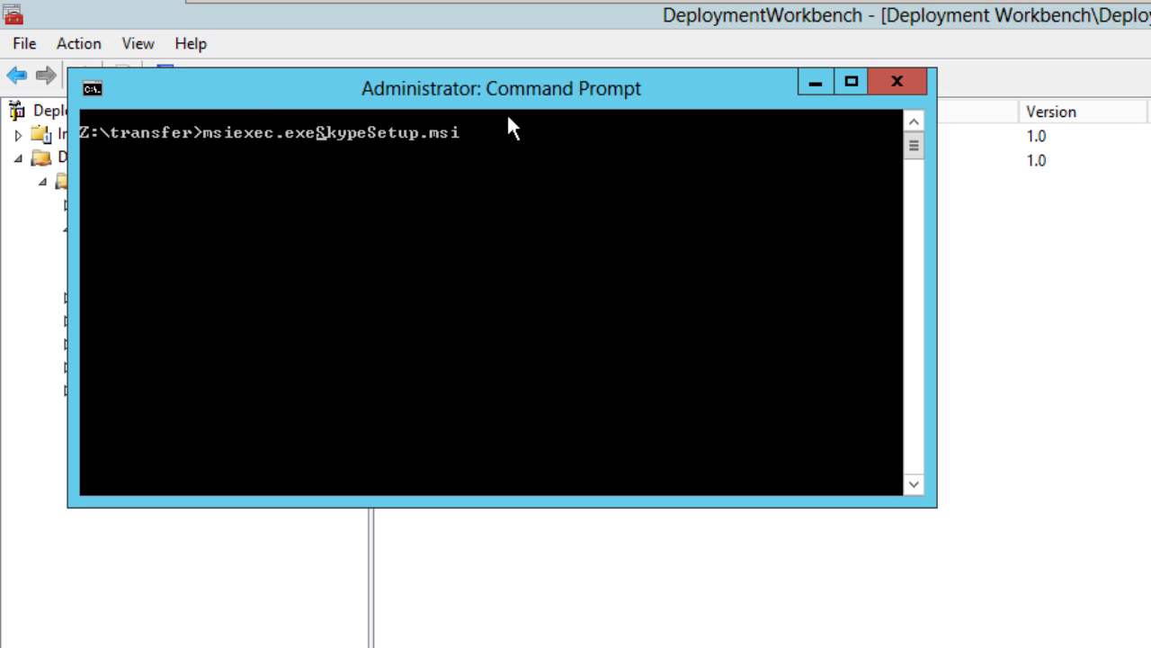
pyautogui.press('Return')
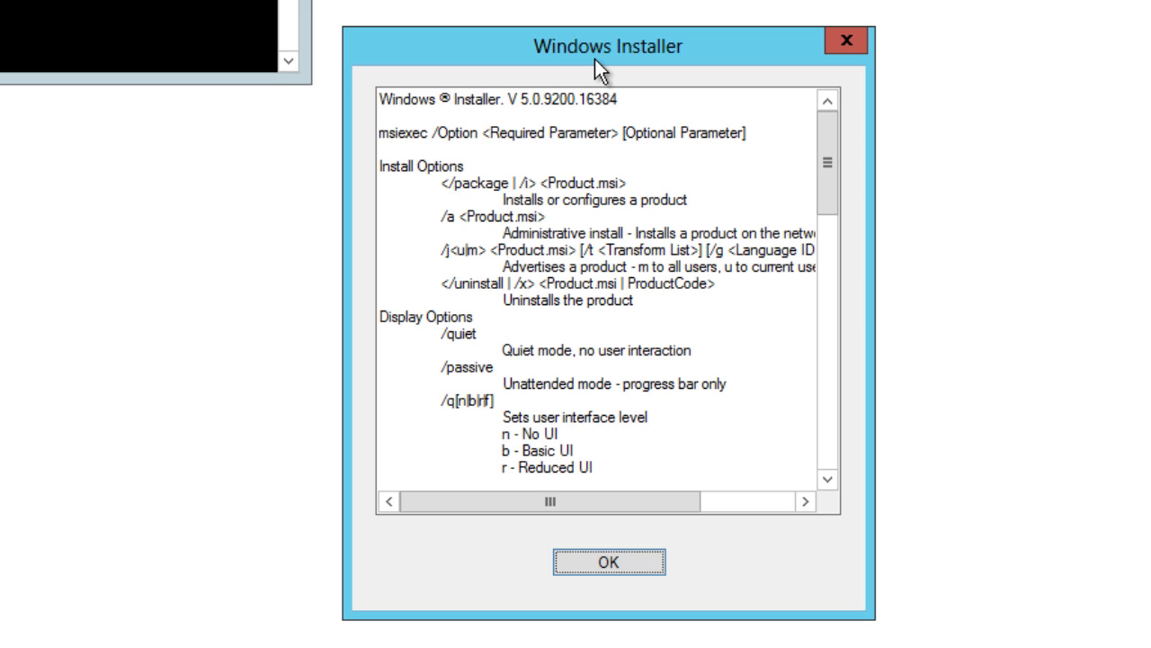
pyautogui.moveTo(590, 48); pyautogui.dragTo(564, 18)
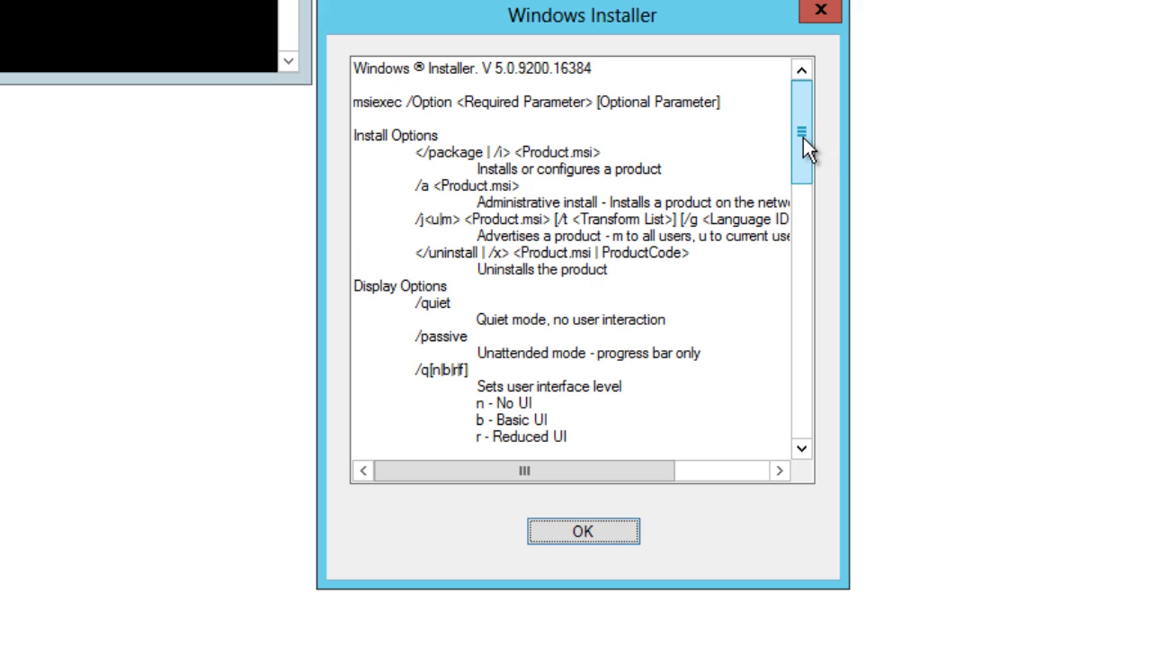
pyautogui.moveTo(803, 137); pyautogui.dragTo(804, 154)
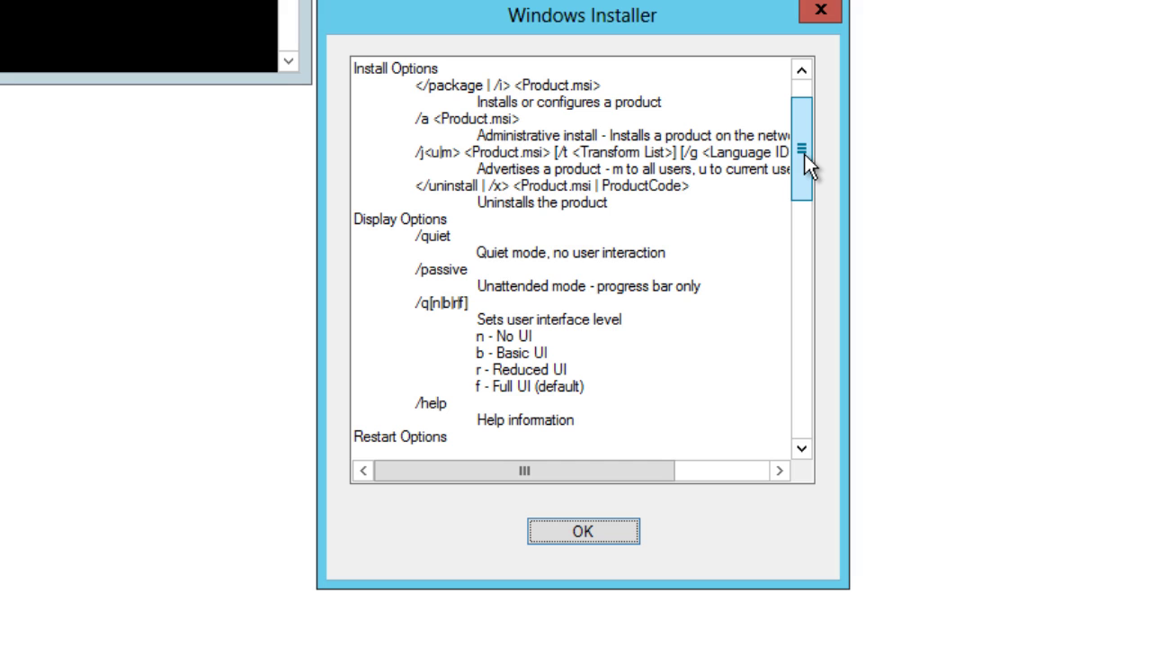
pyautogui.moveTo(805, 153); pyautogui.dragTo(809, 179)
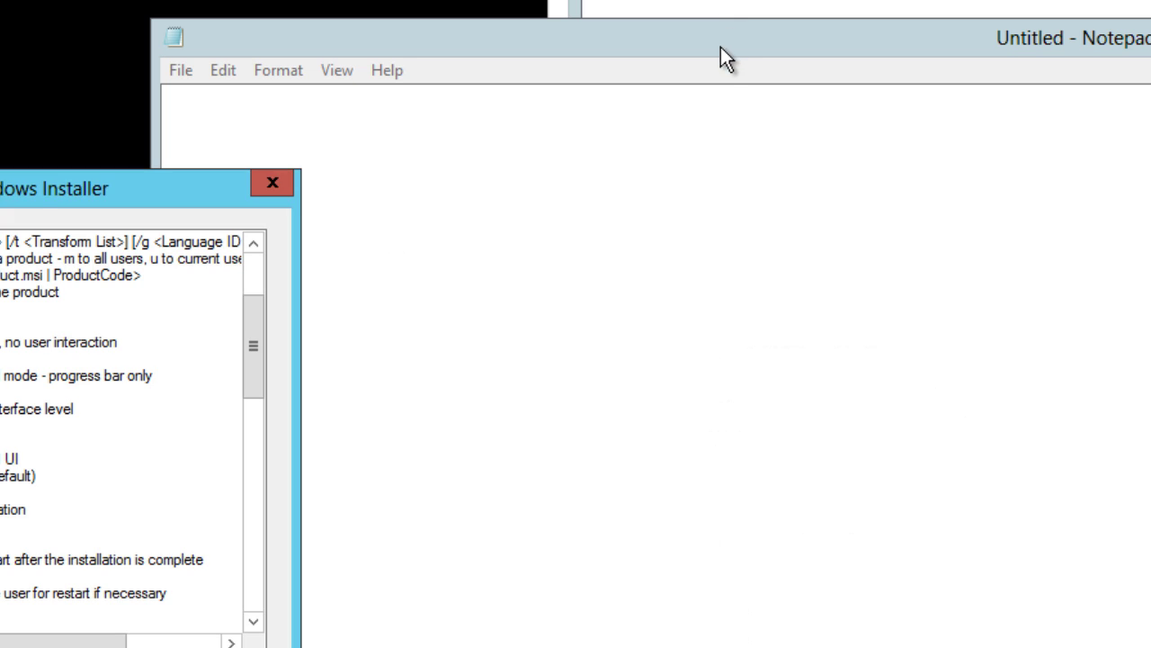
# - Write the silent install command msiexec.exe SkypeSetup.msi /quiet /norestart /qn in the blank Notepad document
pyautogui.click(895, 98)
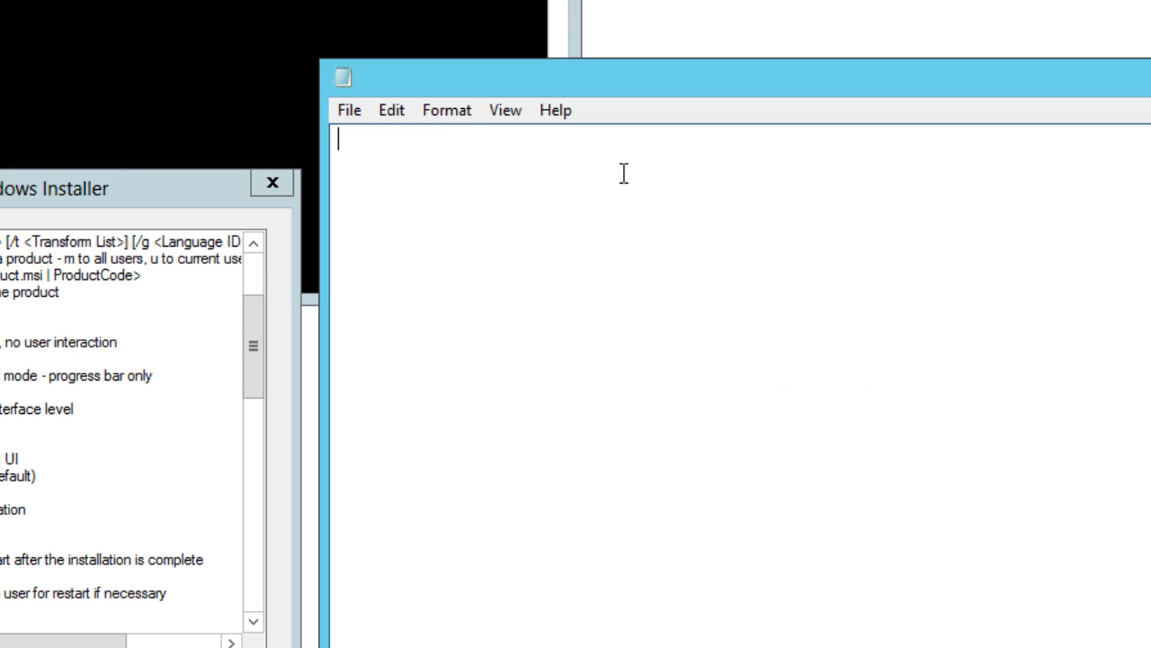
pyautogui.write('msiexec.exe')
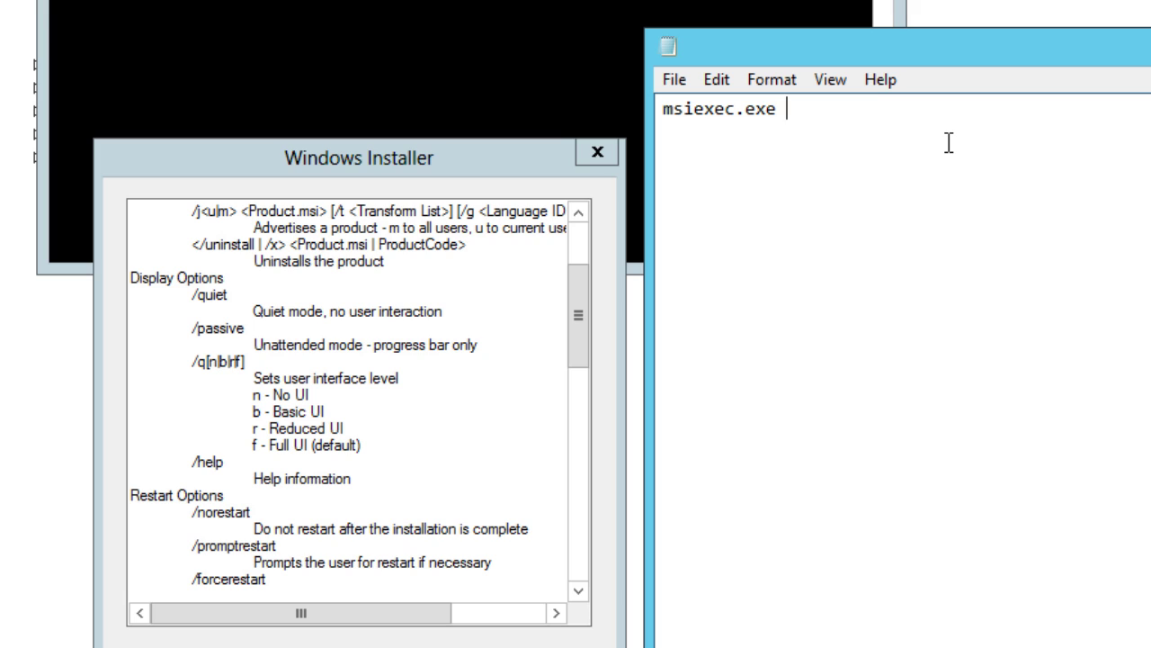
pyautogui.write('SkypeSe')
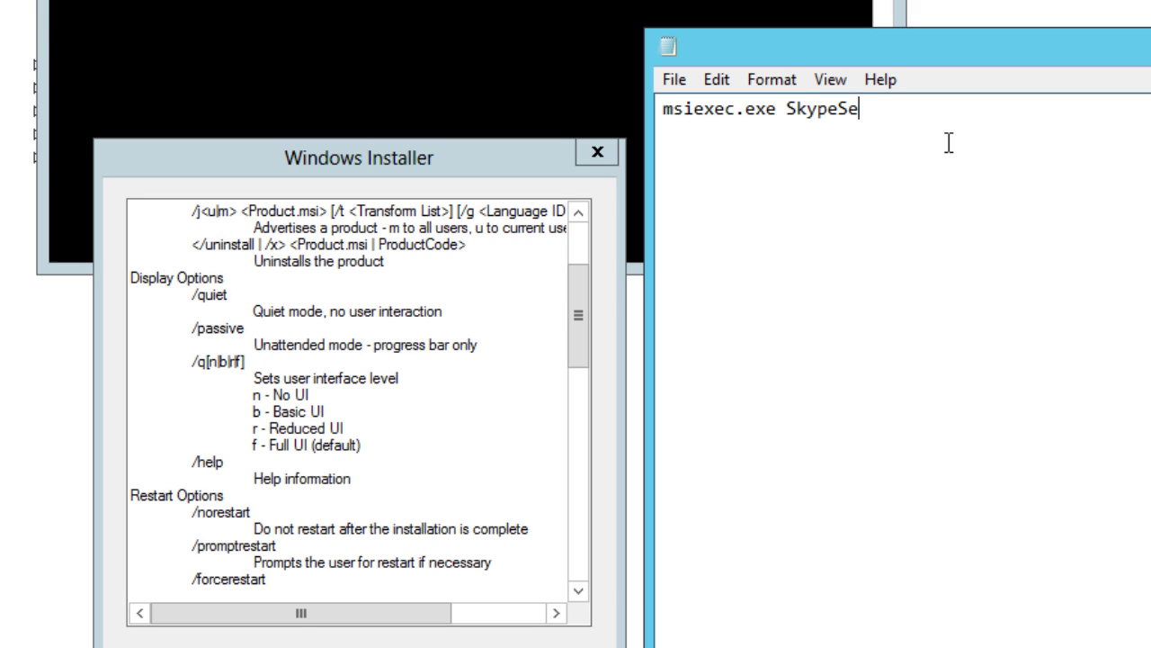
pyautogui.write('tup.msi')
pyautogui.write('/quiet ')
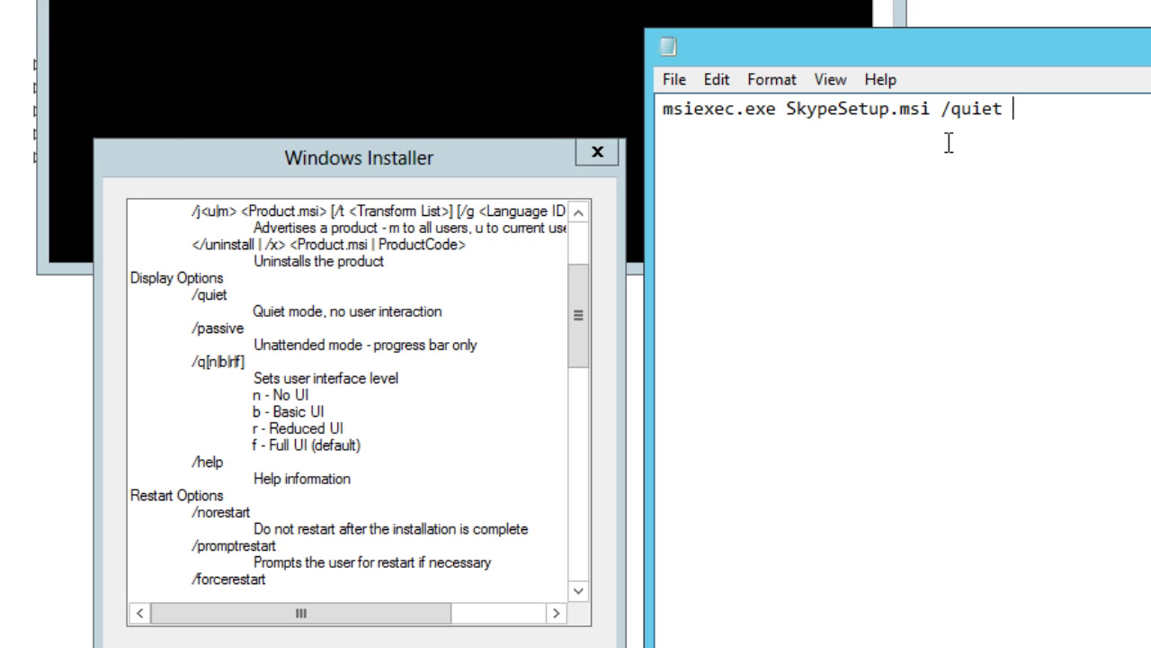
pyautogui.write('/notr')
pyautogui.press('BackSpace')
pyautogui.press('BackSpace')
pyautogui.write('restart ')
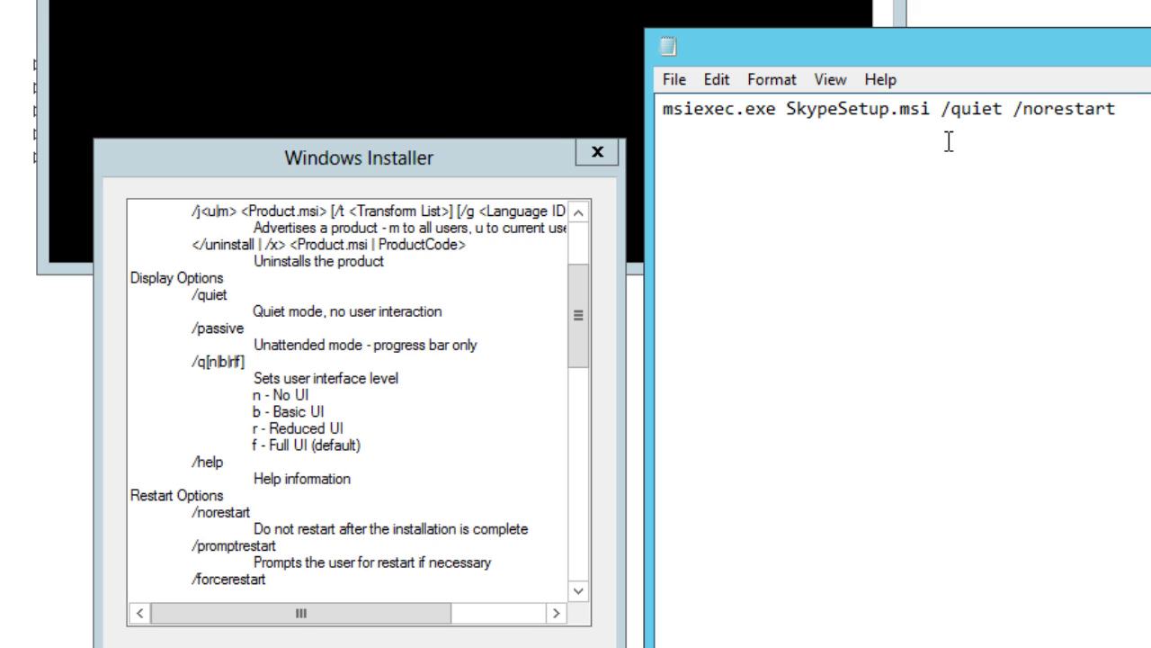
pyautogui.write('/qn')
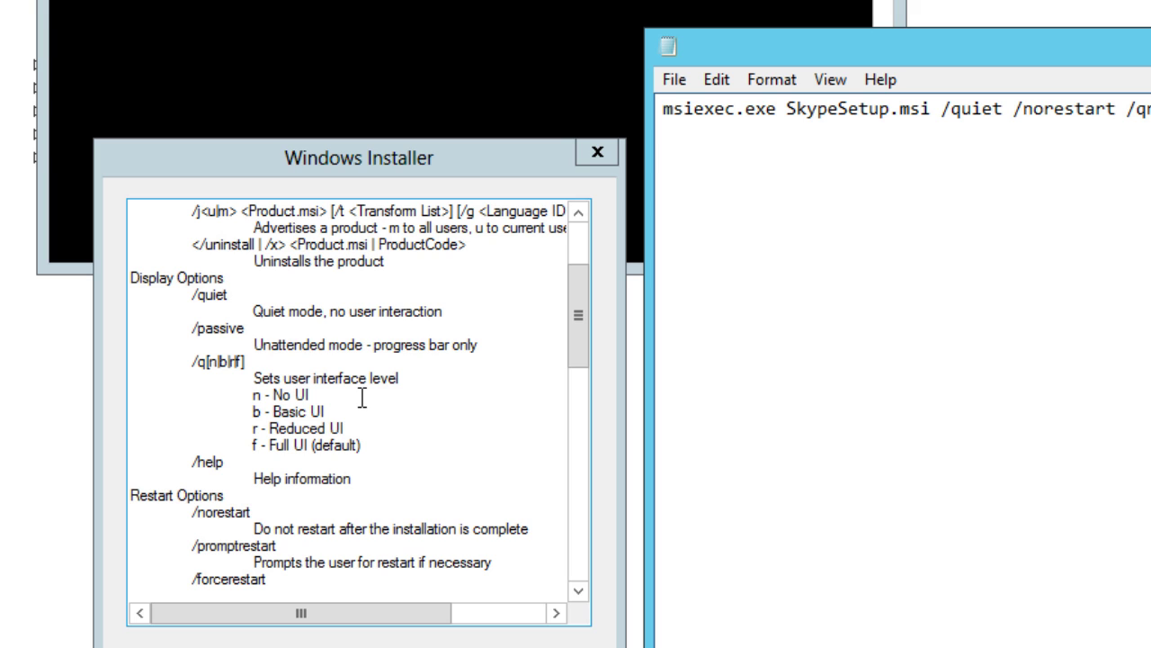
# - Dismiss the Windows Installer options help and exit the Command Prompt session
pyautogui.click(579, 590)
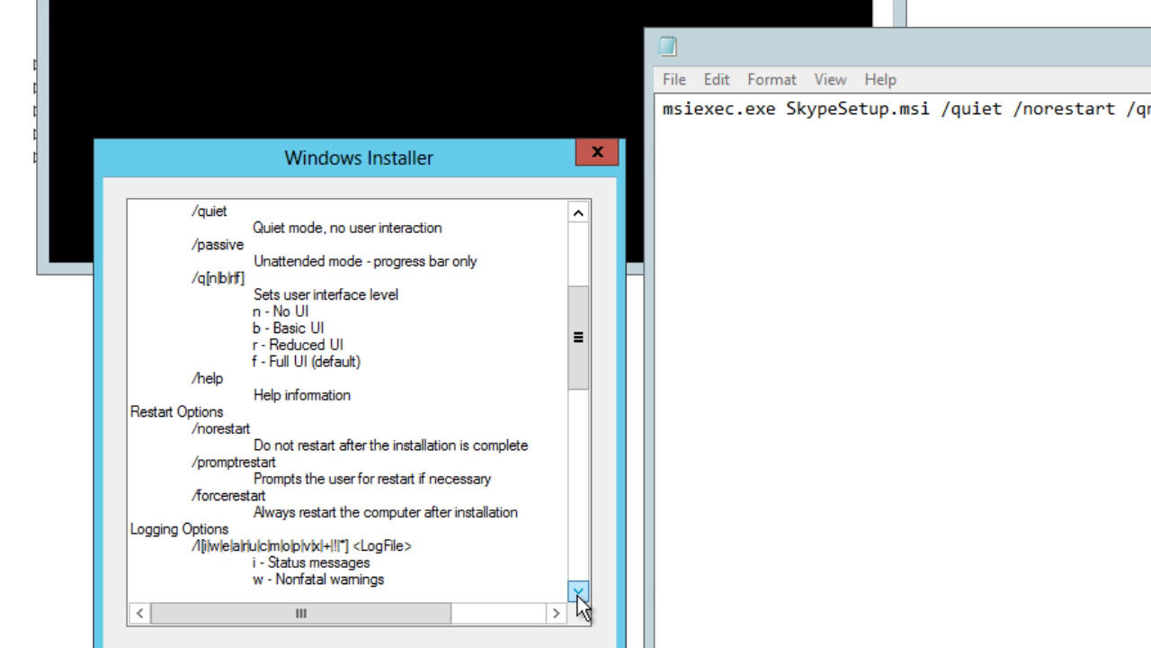
pyautogui.press('Return')
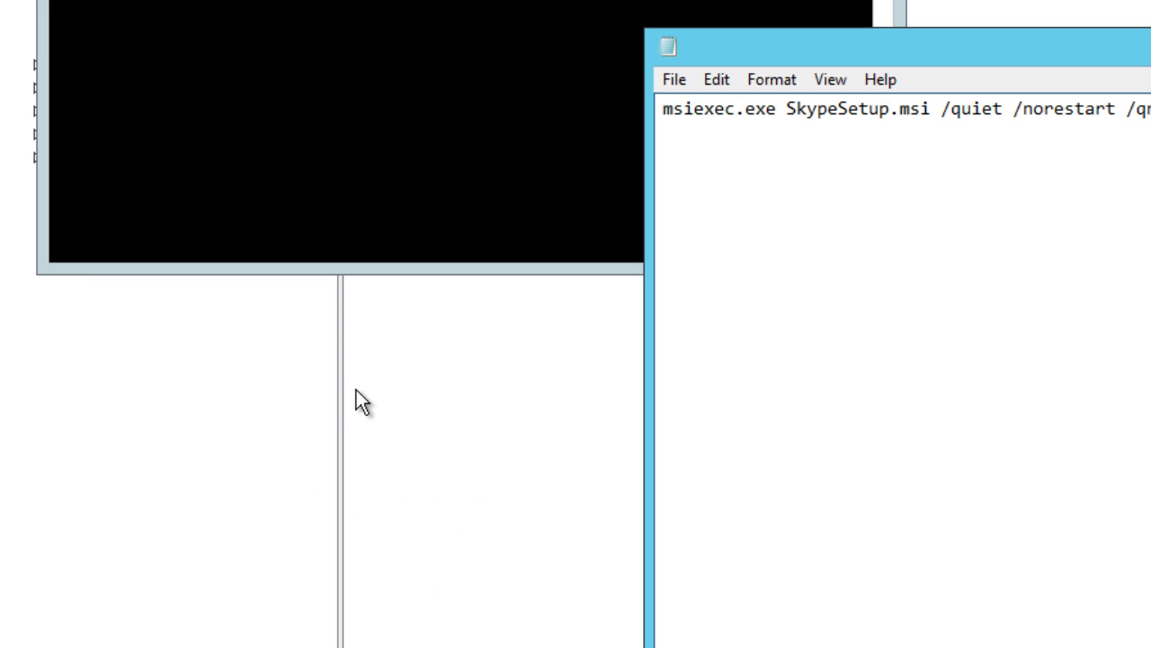
pyautogui.write('exit')
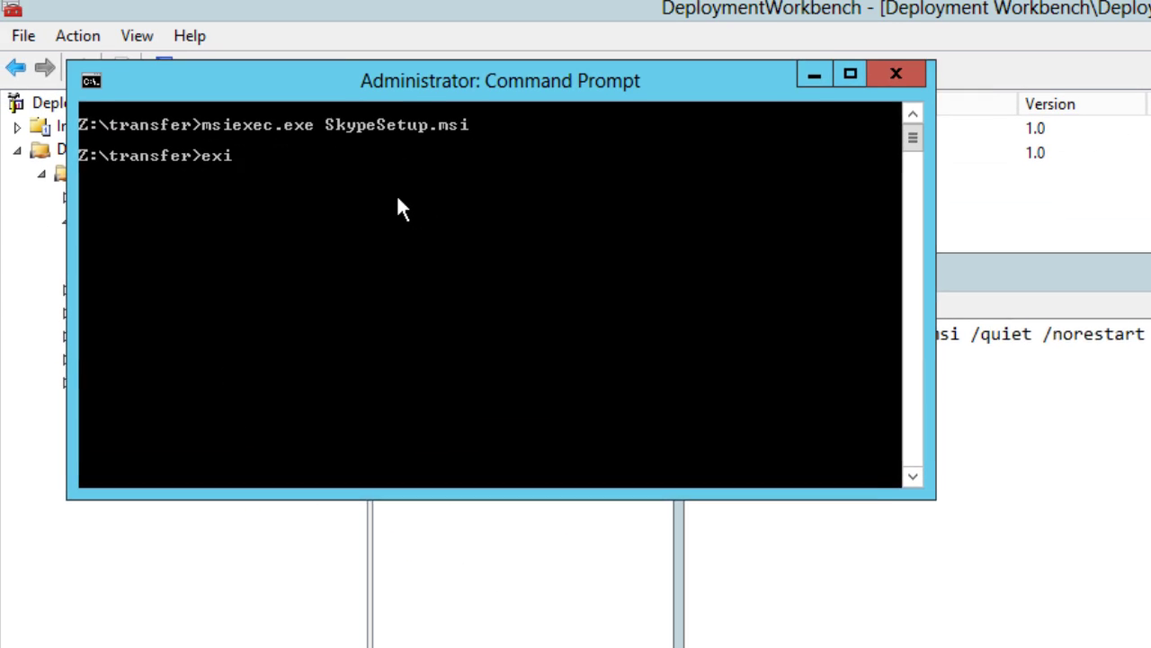
pyautogui.press('Return')
pyautogui.moveTo(1043, 211); pyautogui.dragTo(774, 201)
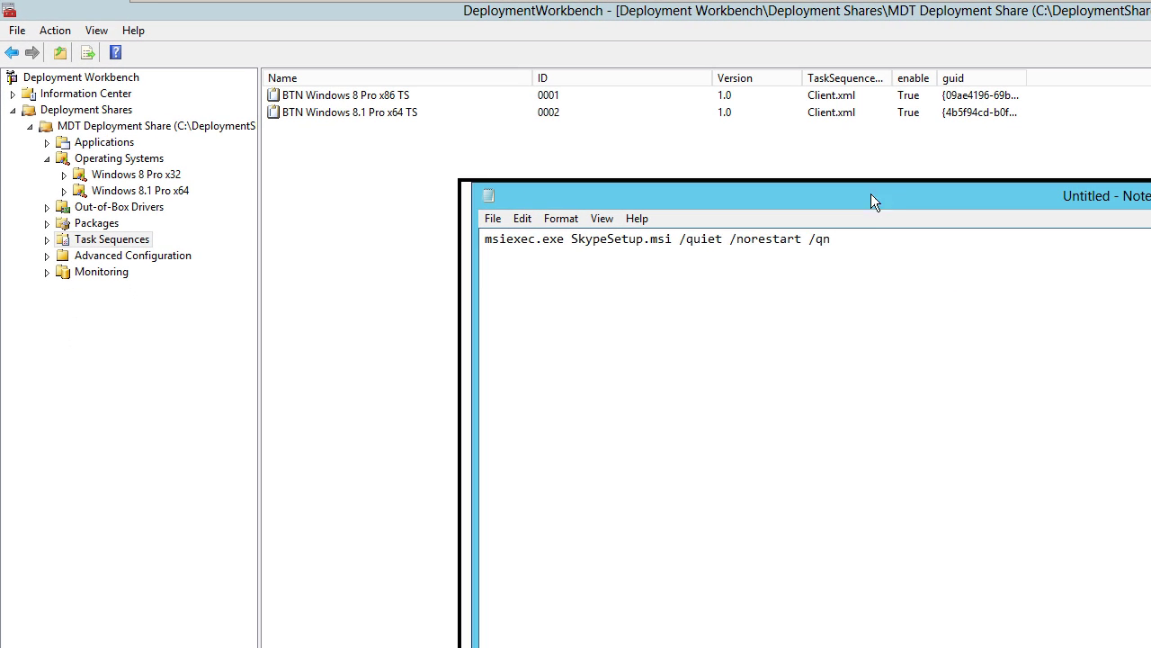
# - Switch to Deployment Workbench and open the Applications node of the MDT deployment share
pyautogui.hotkey('alt', 'Tab')
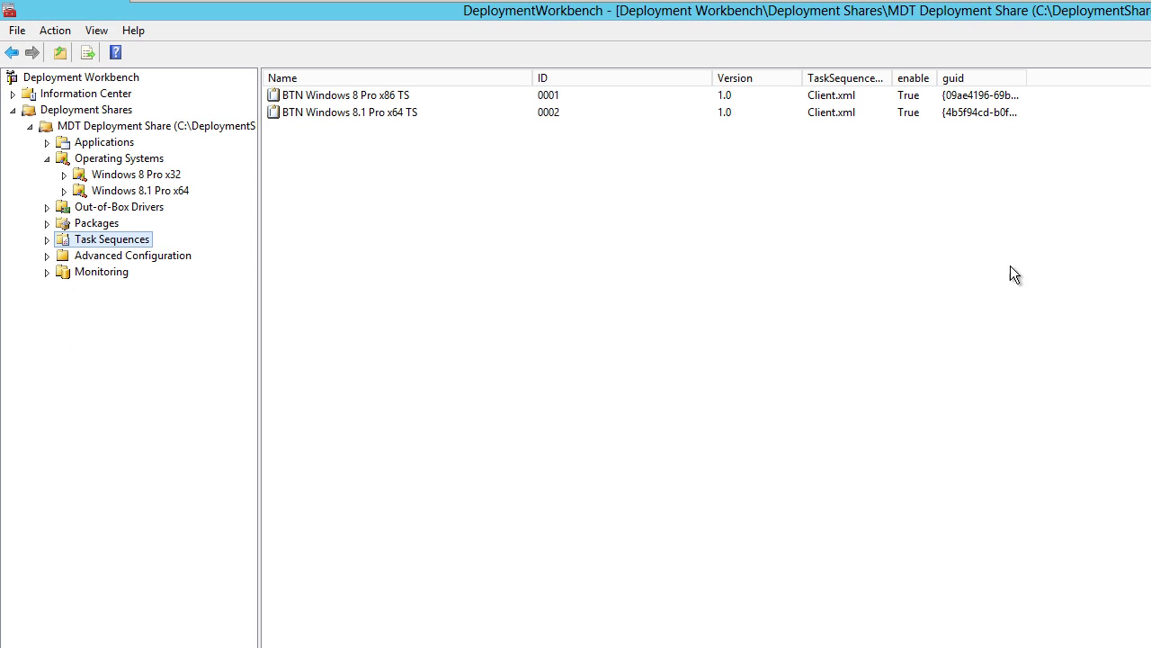
pyautogui.click(66, 144)
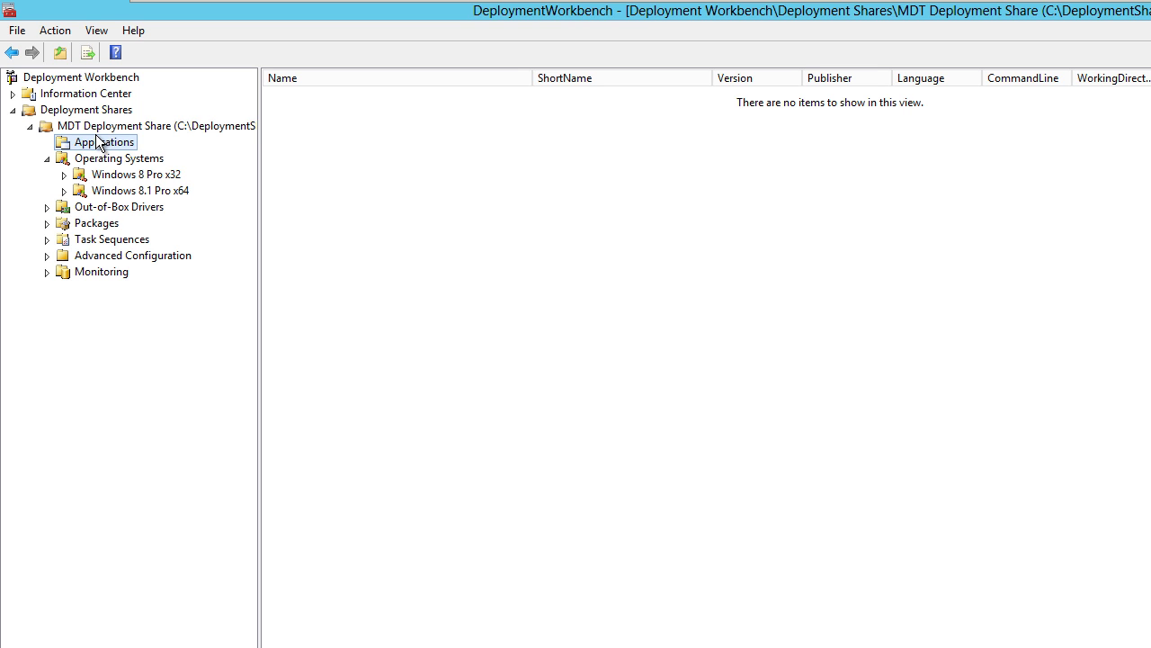
pyautogui.click(89, 78)
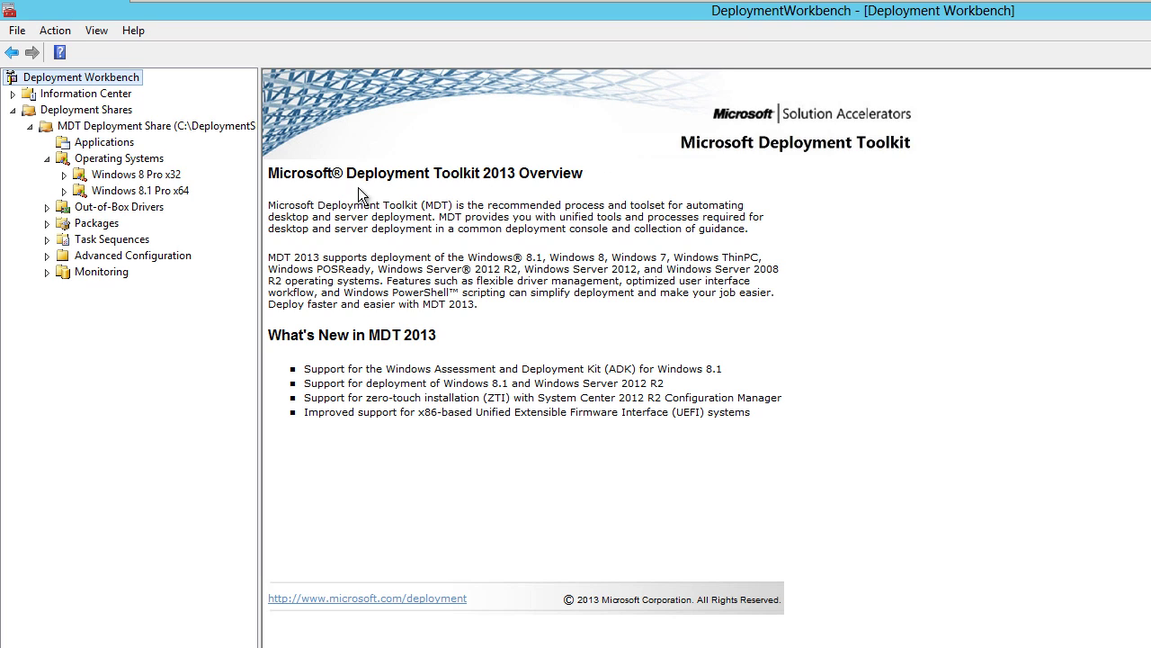
pyautogui.click(104, 143)
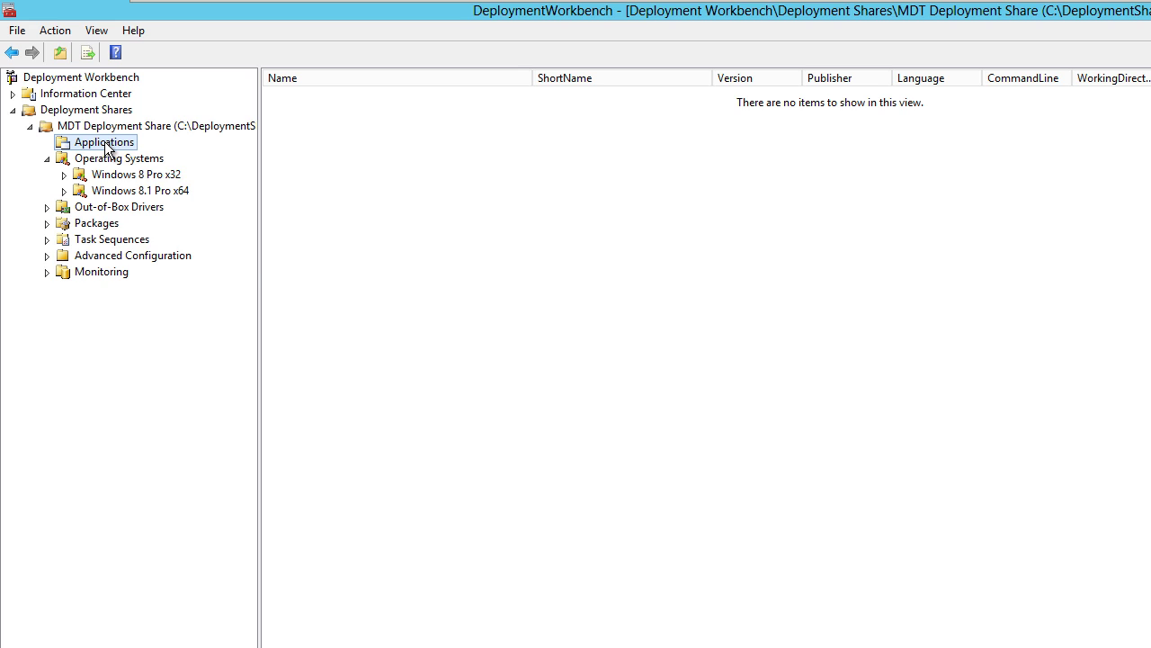
# - Create a new folder named Microsoft under Applications in the deployment share
pyautogui.rightClick(107, 147)
pyautogui.click(137, 174)
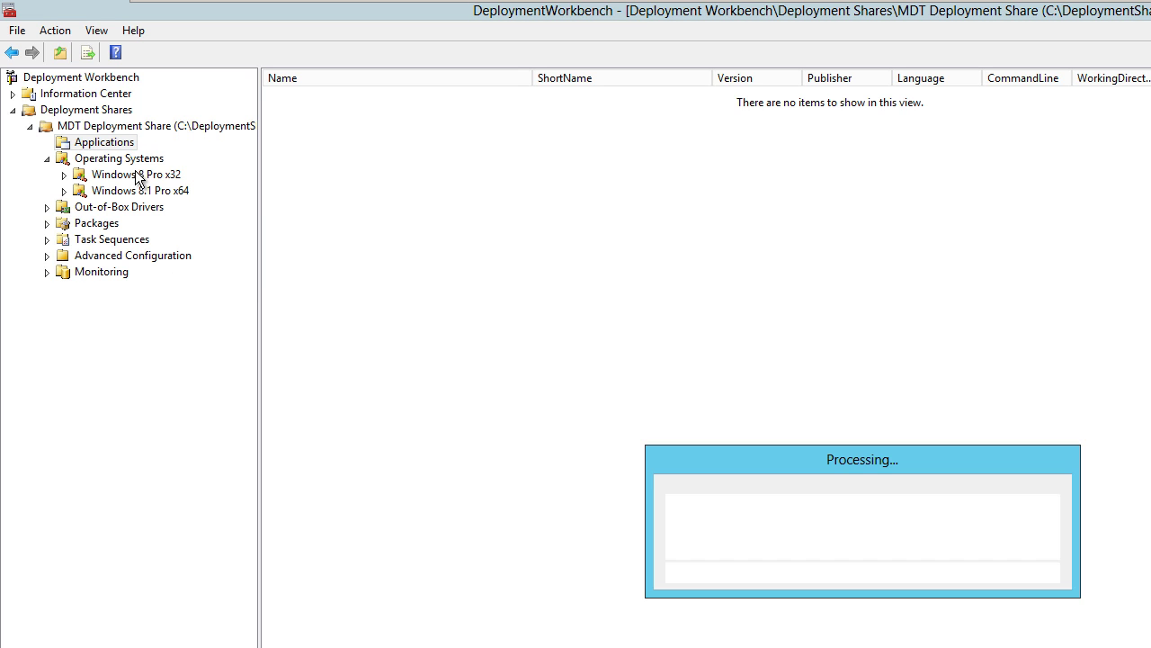
pyautogui.write('Skype')
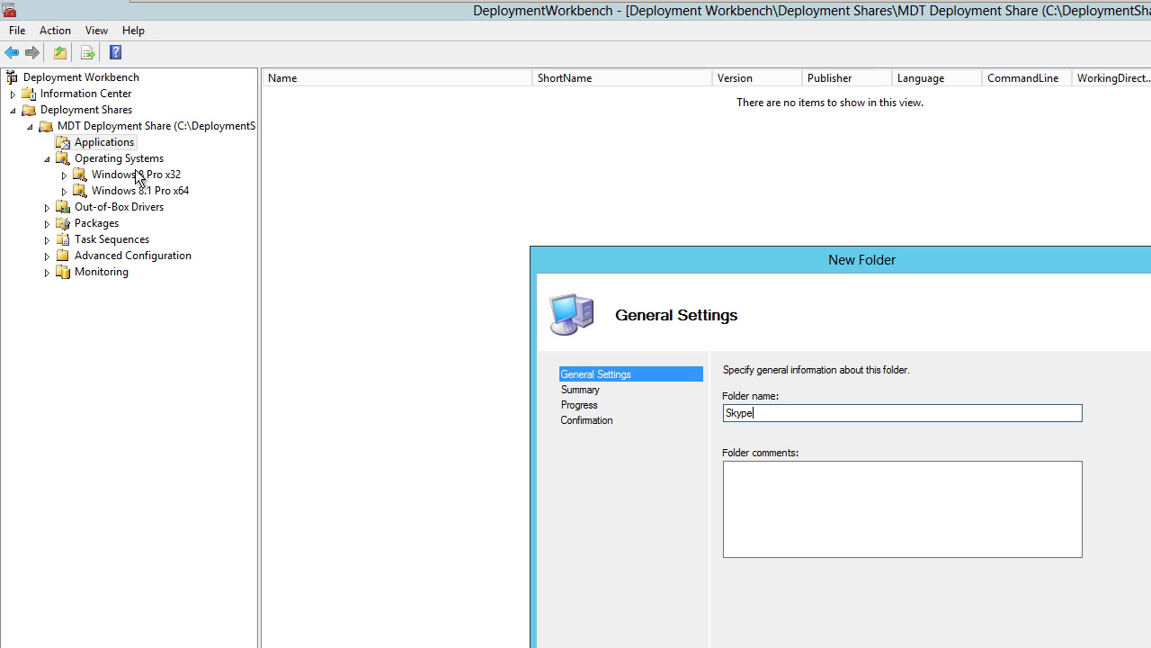
pyautogui.doubleClick(777, 409)
pyautogui.write('Microsoft')
pyautogui.press('Return')
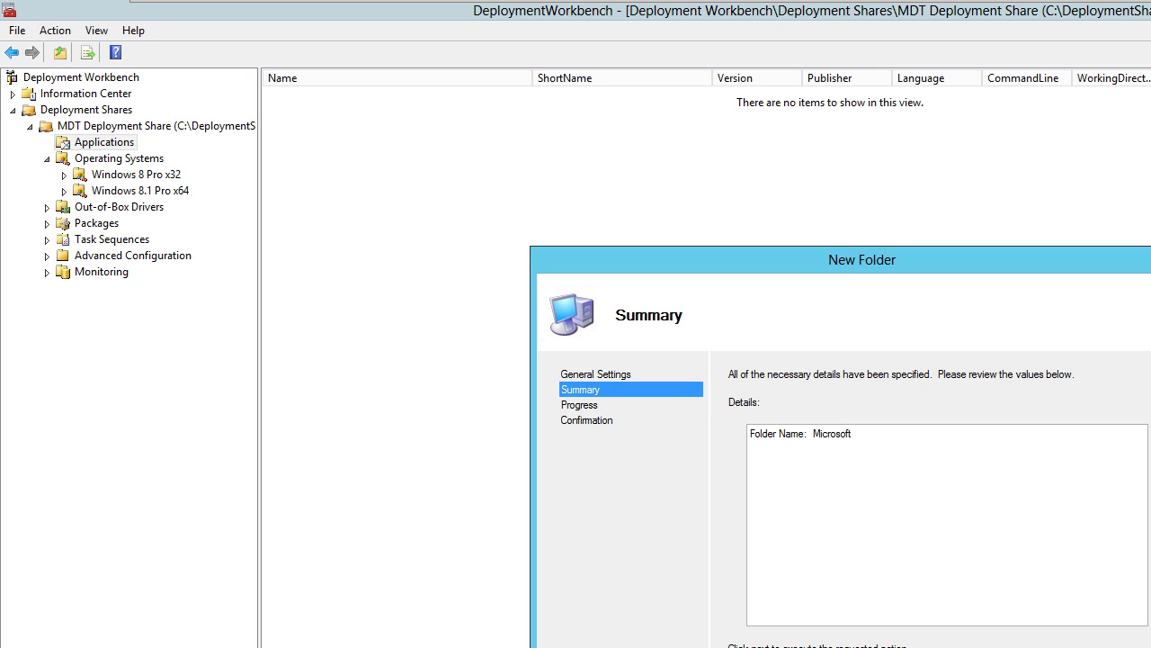
pyautogui.press('Return')
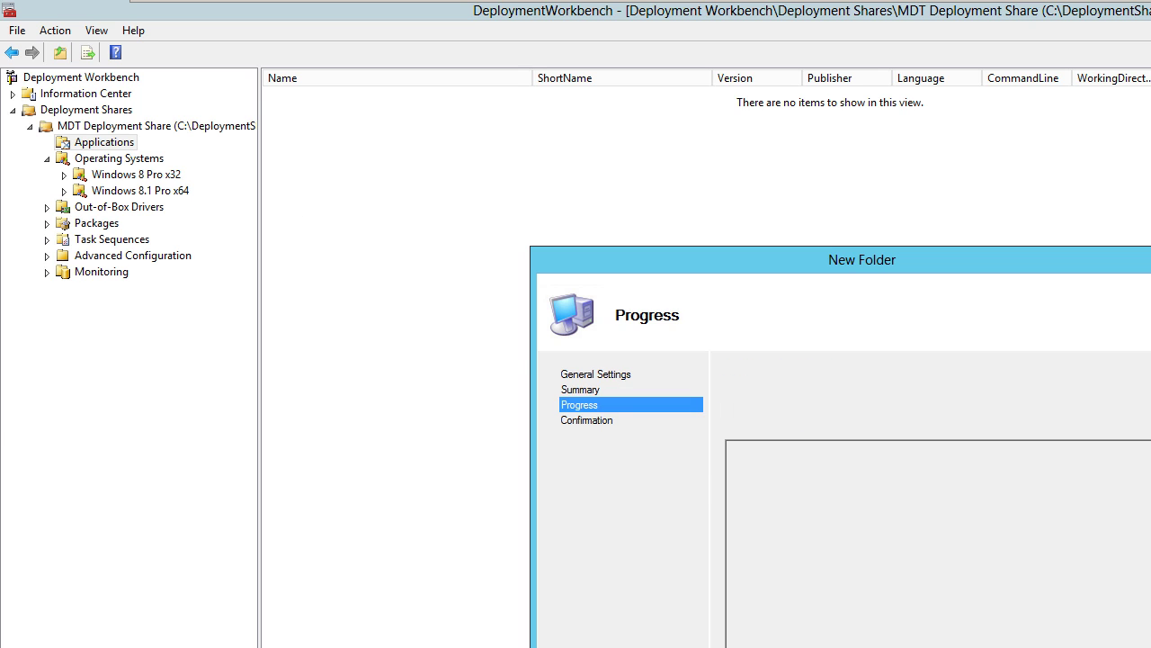
pyautogui.press('Return')
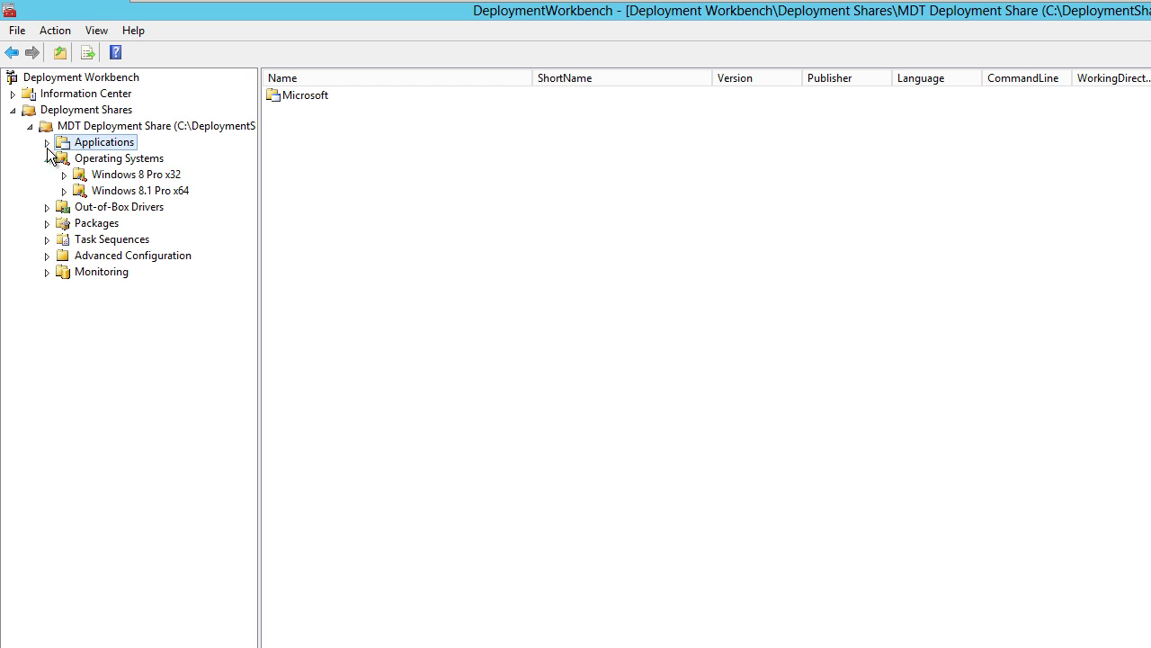
# - Create a subfolder named Skype inside the Microsoft applications folder and show it in the tree
pyautogui.rightClick(114, 160)
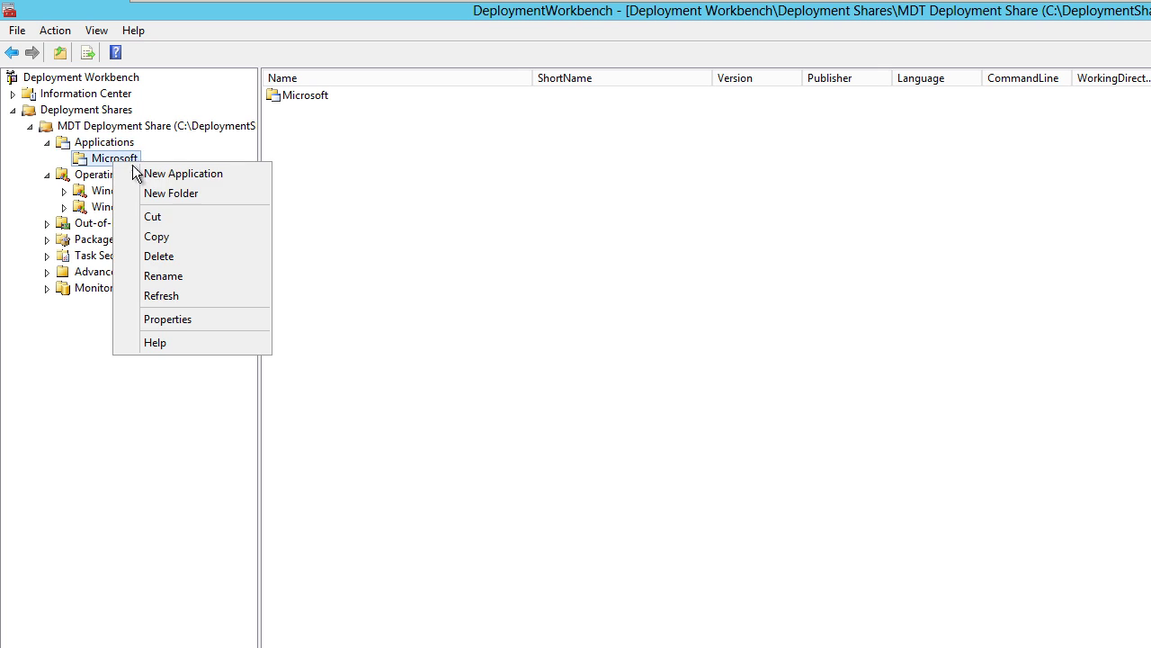
pyautogui.click(193, 195)
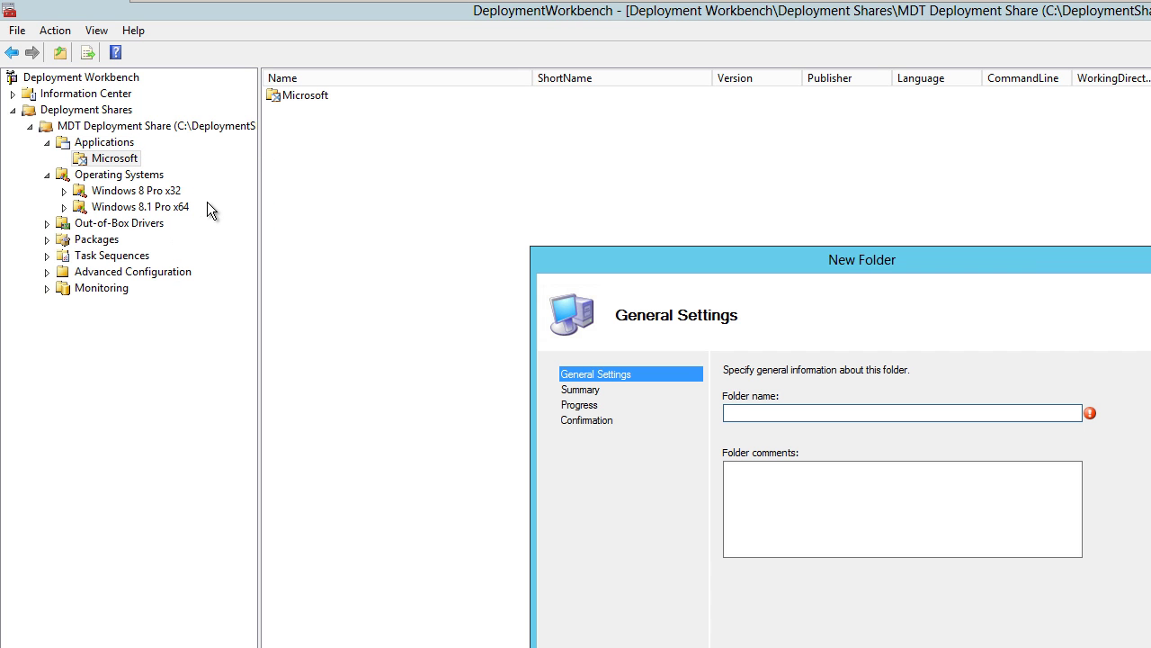
pyautogui.write('Skype')
pyautogui.press('Return')
pyautogui.press('Return')
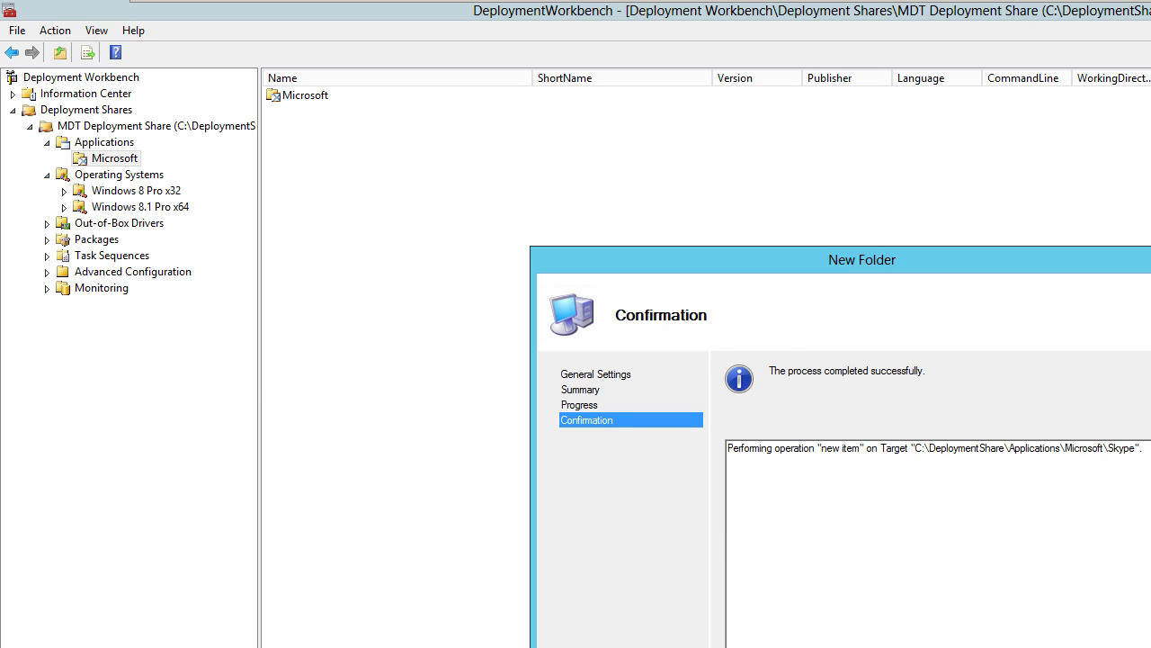
pyautogui.press('Return')
pyautogui.click(123, 161)
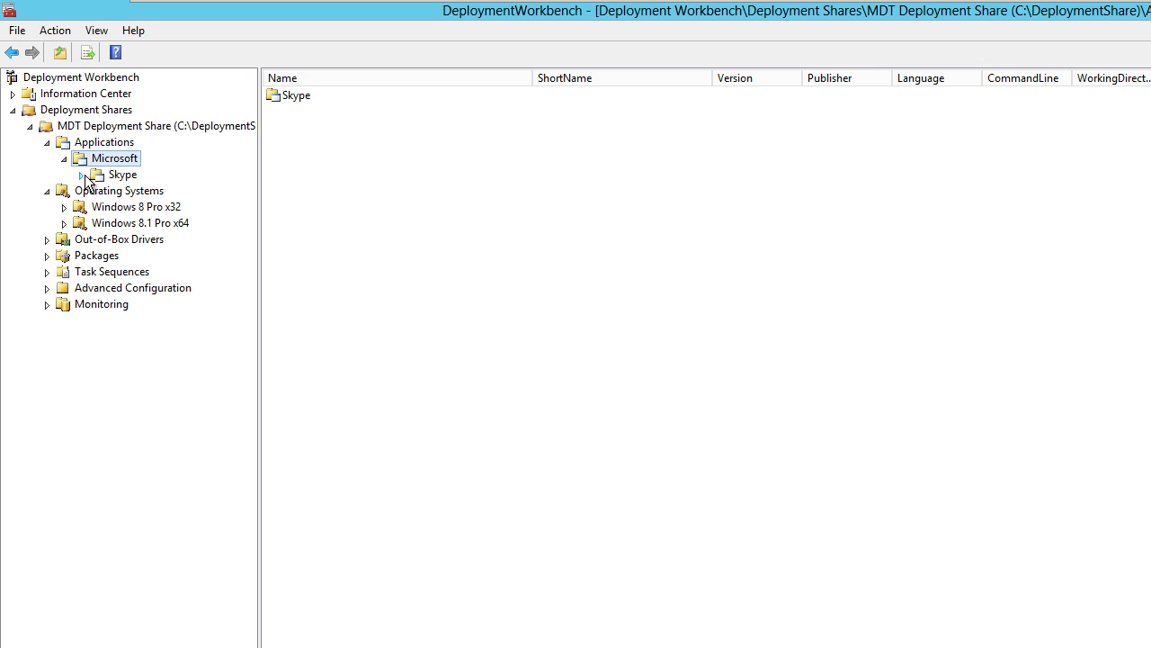
# - Start a new application in the Skype folder, keeping the type Application with source files
pyautogui.rightClick(128, 177)
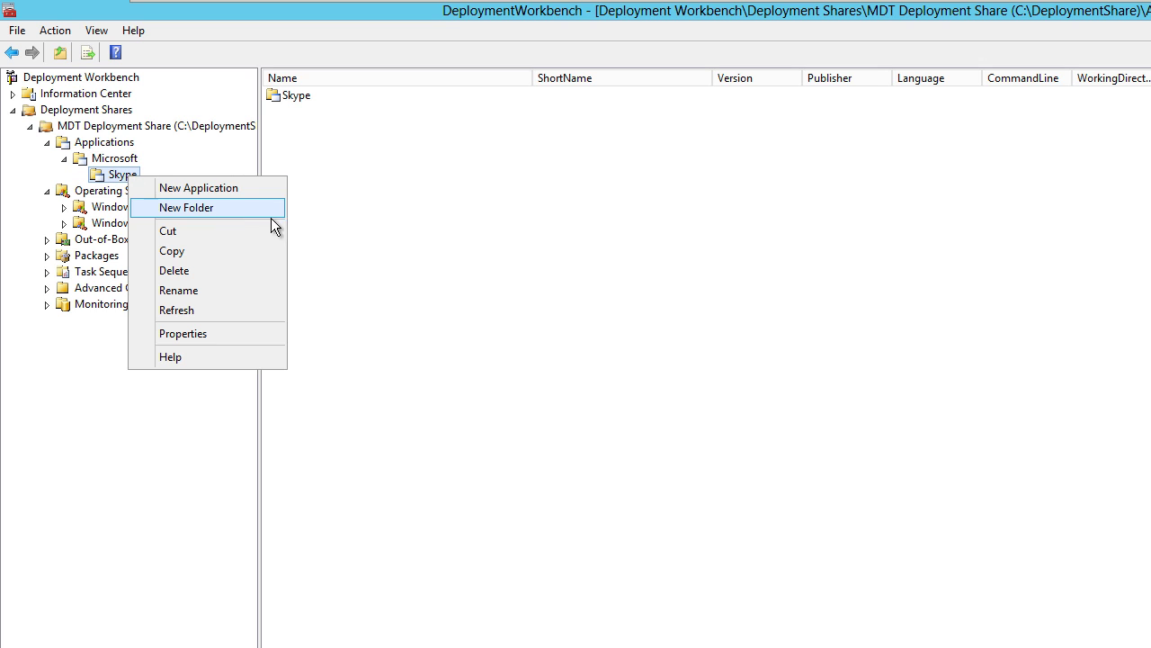
pyautogui.click(419, 236)
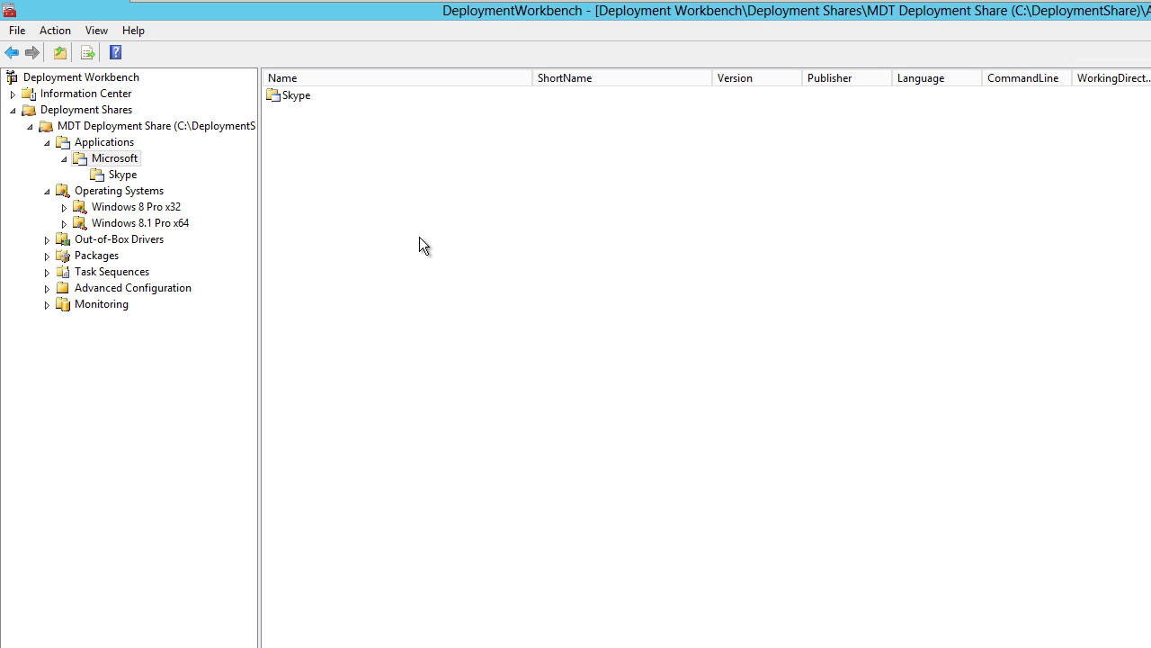
pyautogui.click(126, 175)
pyautogui.rightClick(126, 175)
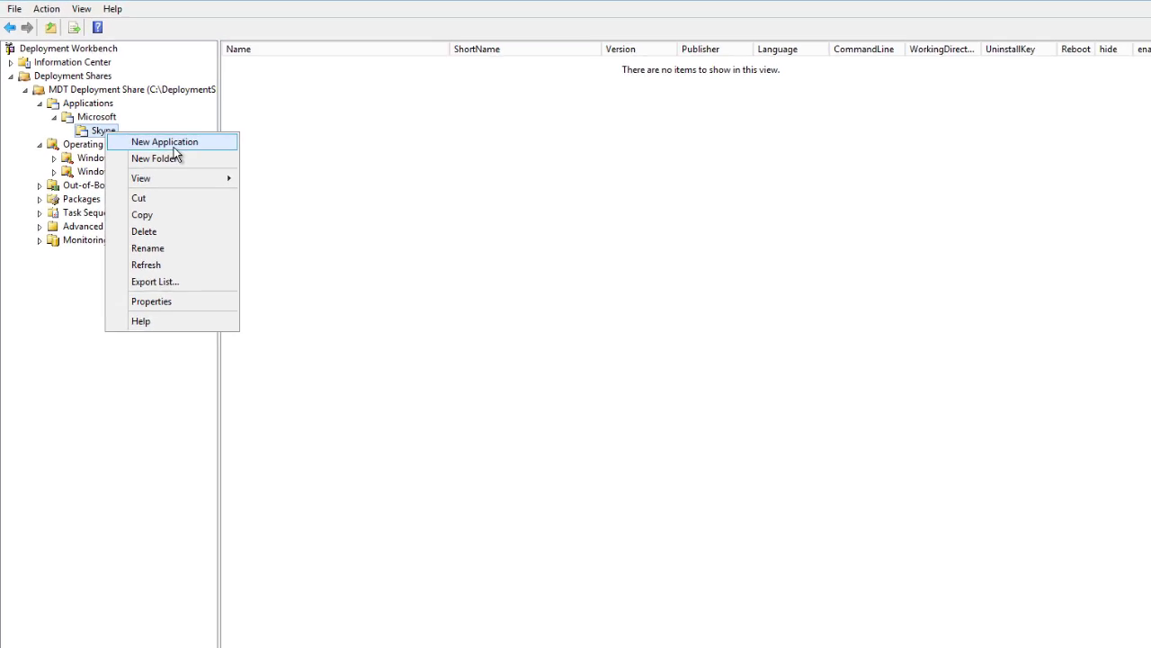
pyautogui.click(165, 142)
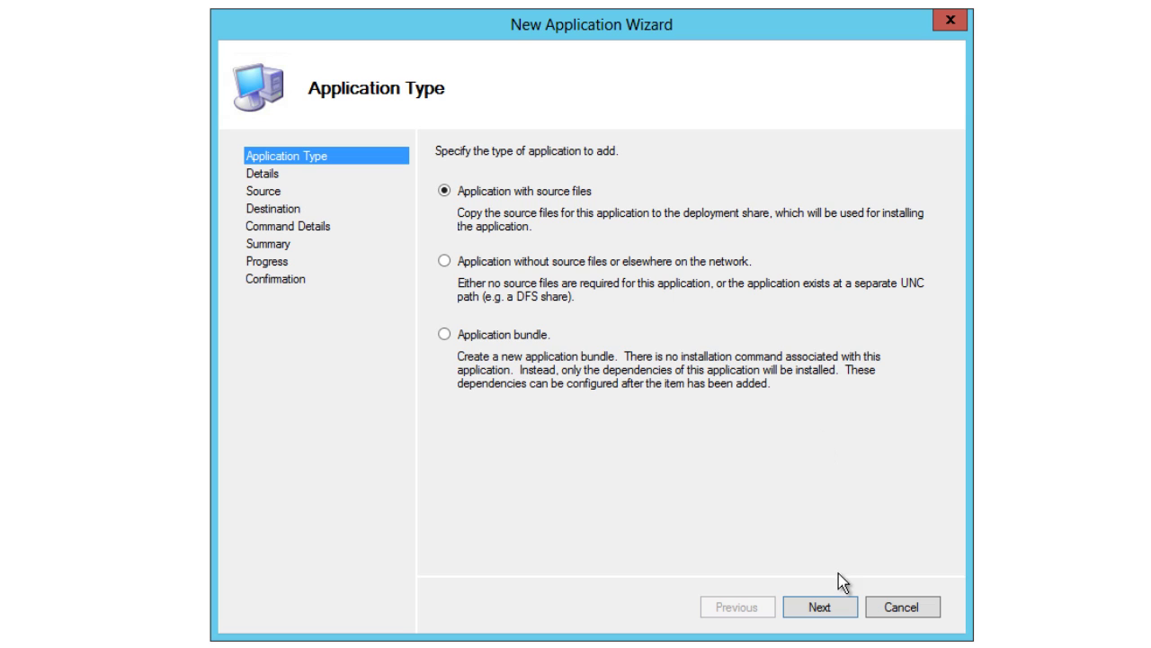
pyautogui.click(825, 609)
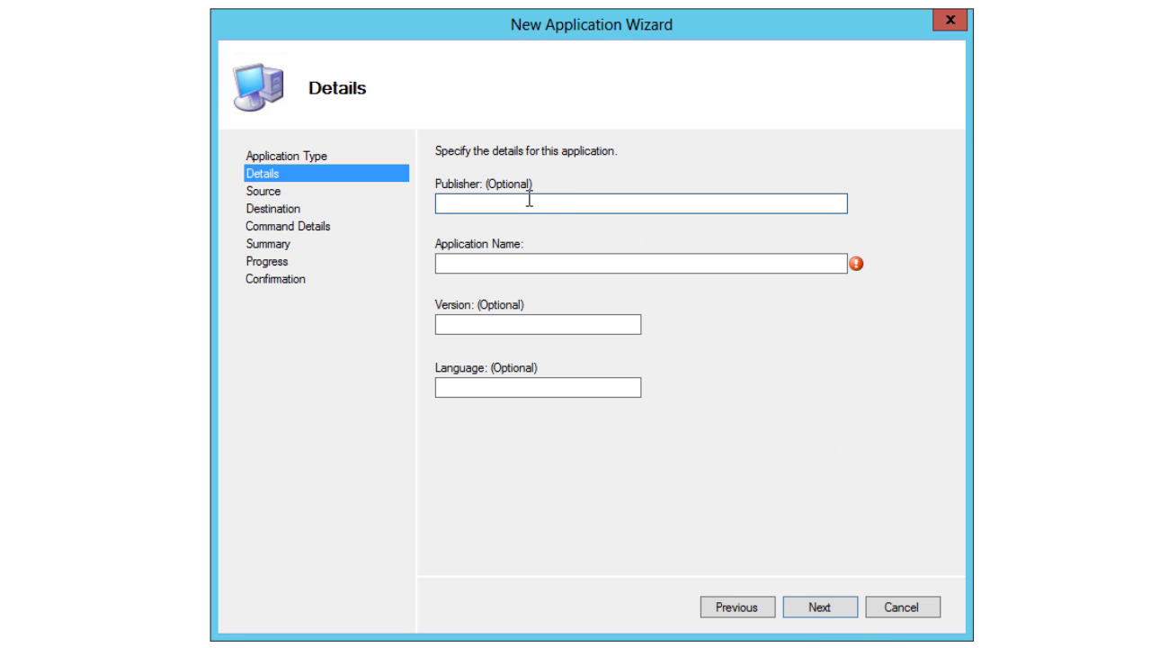
# - Enter the application details: publisher Microsoft, application name Skype and language en-us, leaving the version blank
pyautogui.write('Microsoft')
pyautogui.press('Tab')
pyautogui.write('Sk')
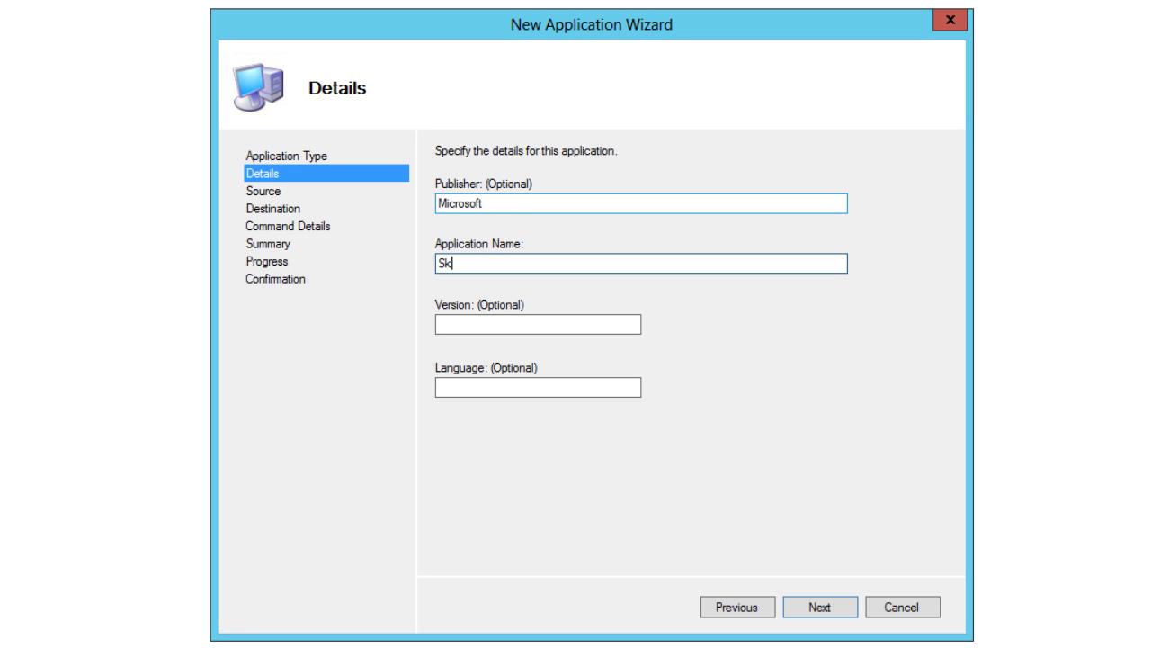
pyautogui.write('ype')
pyautogui.press('Tab')
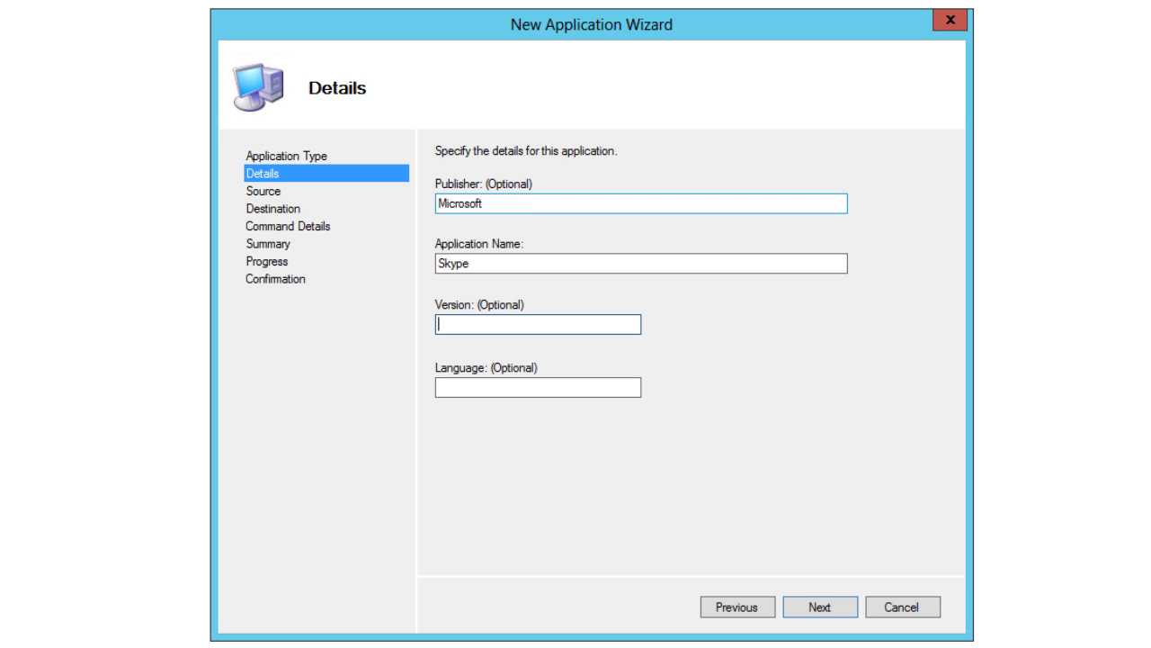
pyautogui.click(534, 385)
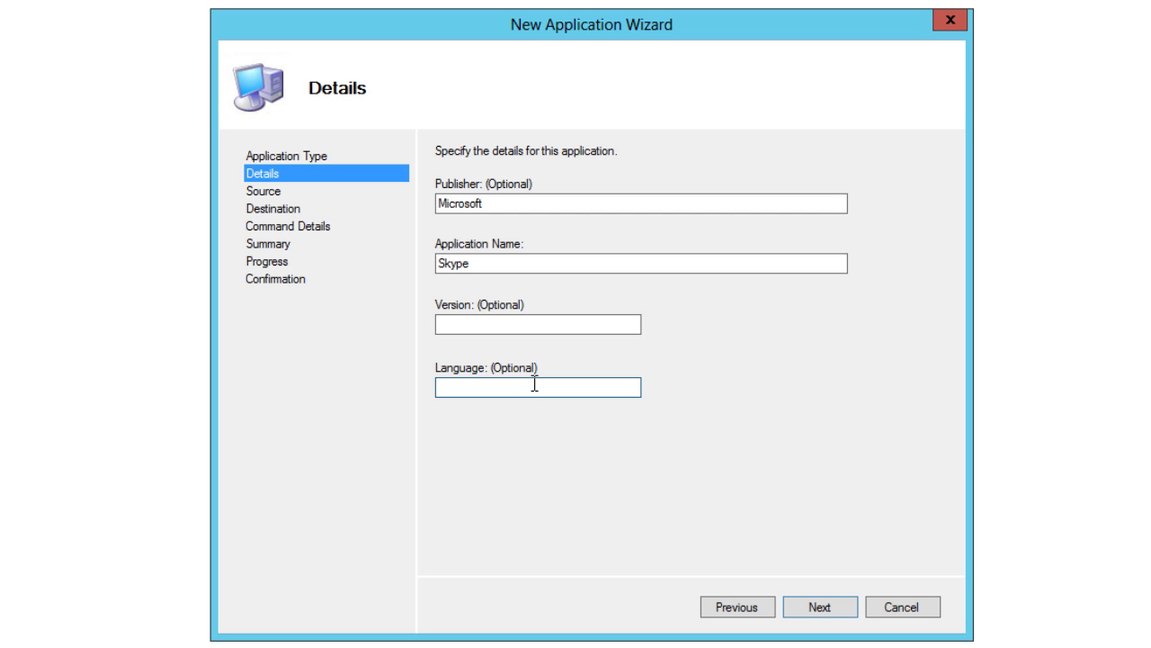
pyautogui.write('en-us')
pyautogui.click(823, 607)
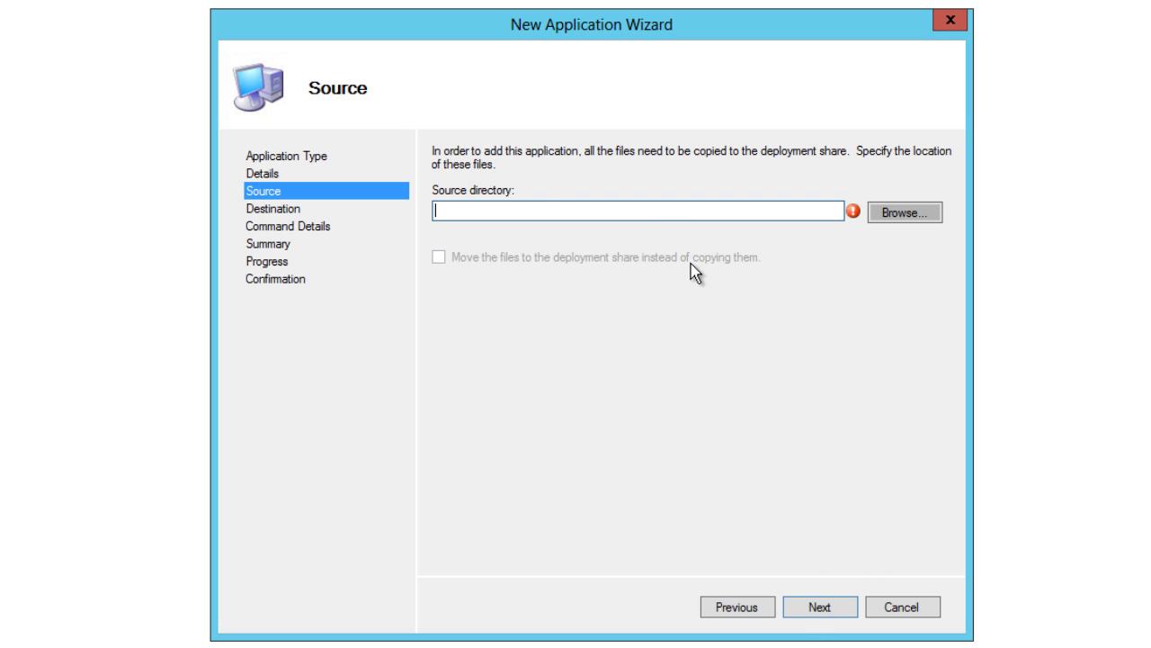
pyautogui.click(902, 214)
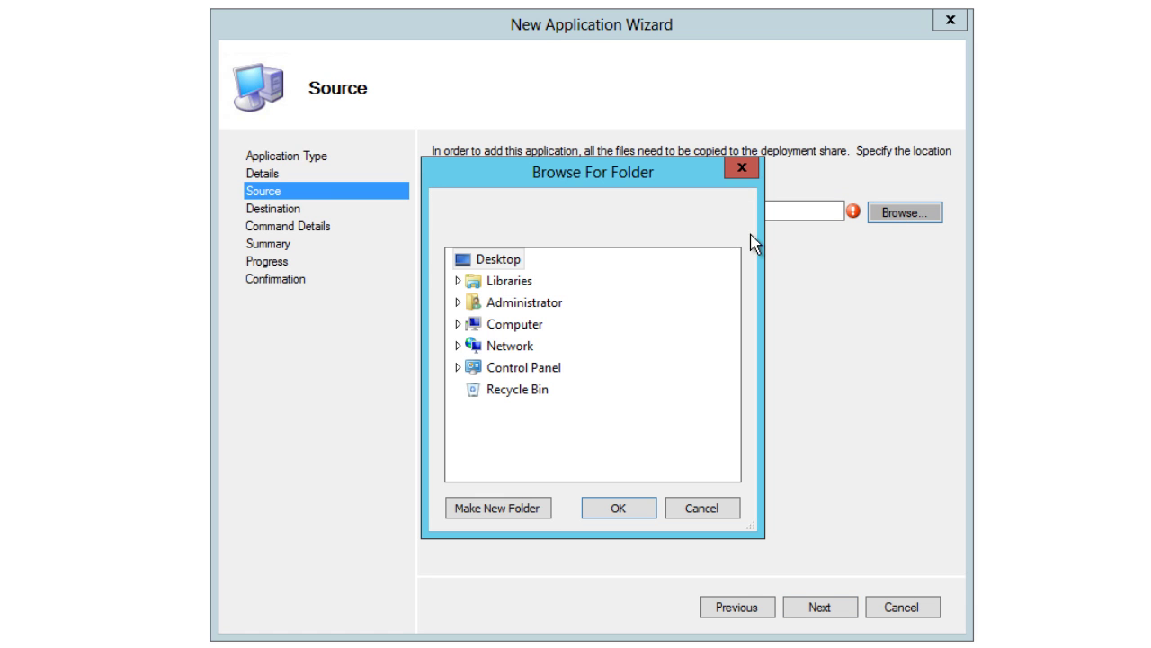
pyautogui.click(460, 324)
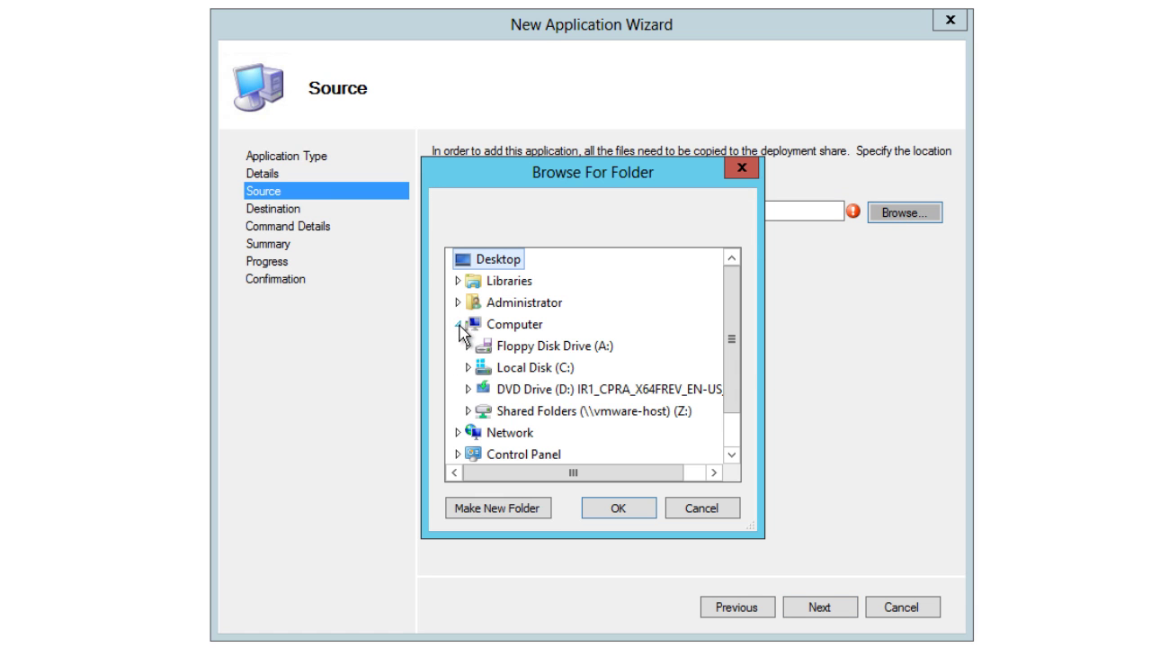
pyautogui.click(530, 413)
pyautogui.moveTo(732, 360); pyautogui.dragTo(732, 413)
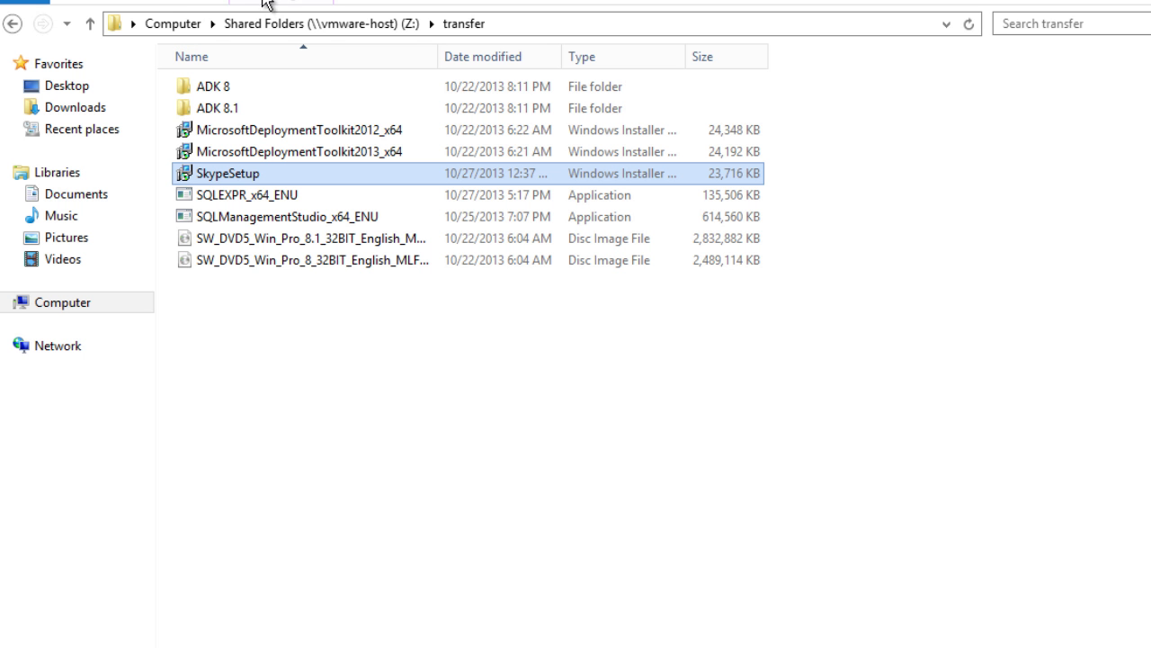
# - Switch to File Explorer and create a new folder named programs in Z:\transfer
pyautogui.rightClick(260, 298)
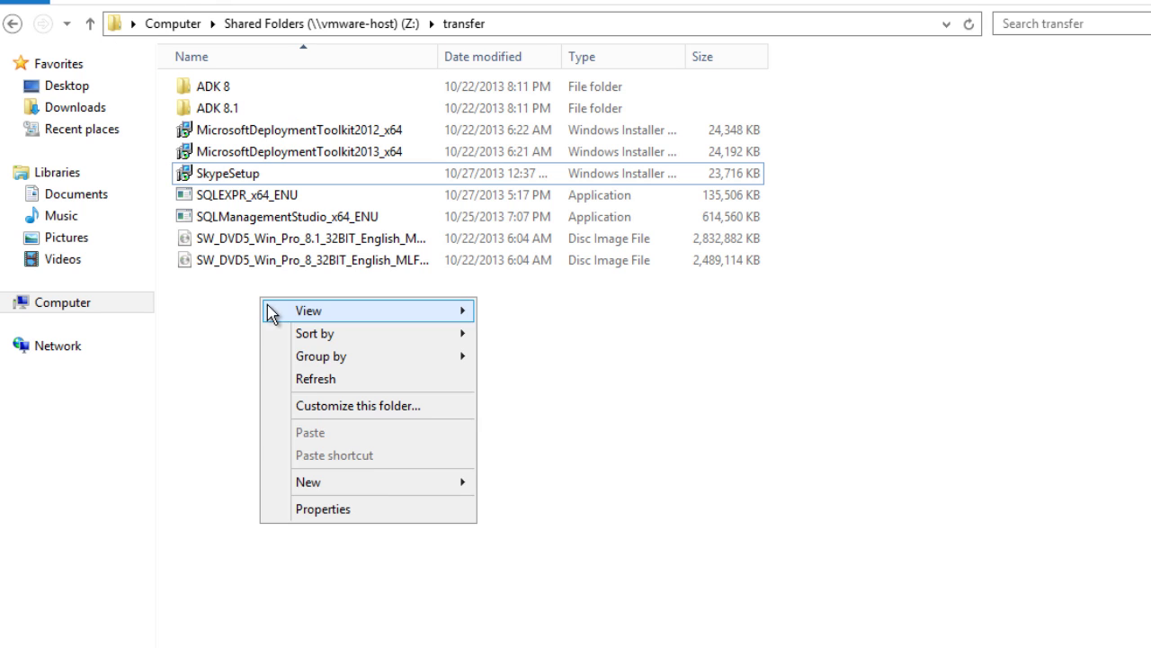
pyautogui.moveTo(437, 488)
pyautogui.click(532, 483)
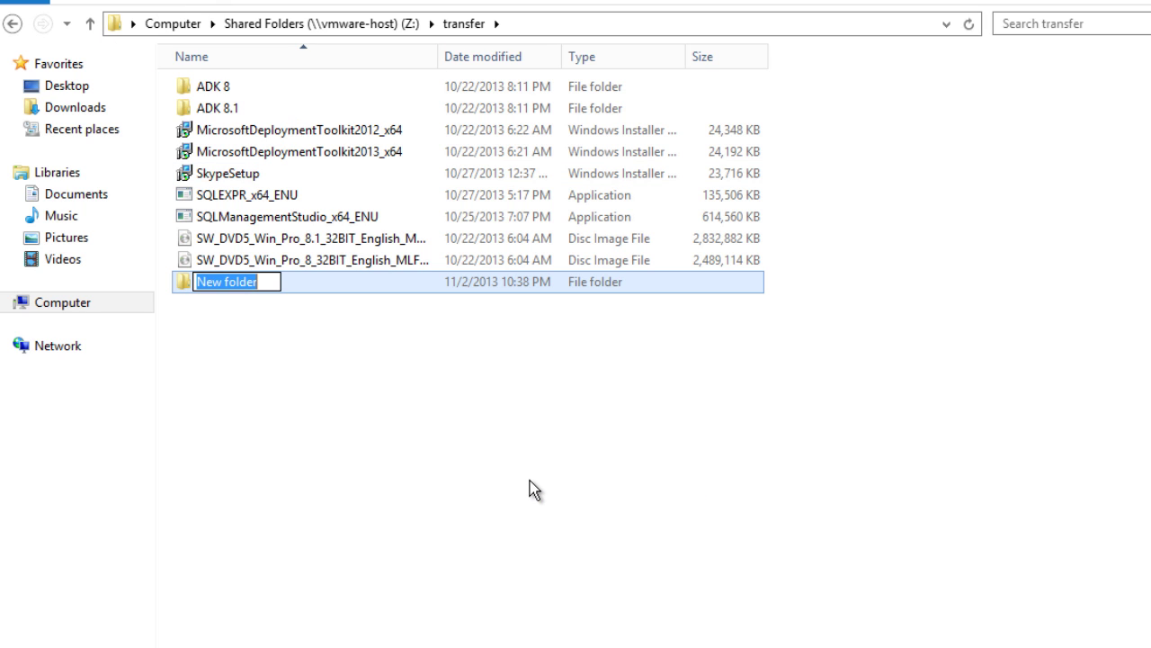
pyautogui.write('programs')
pyautogui.press('Return')
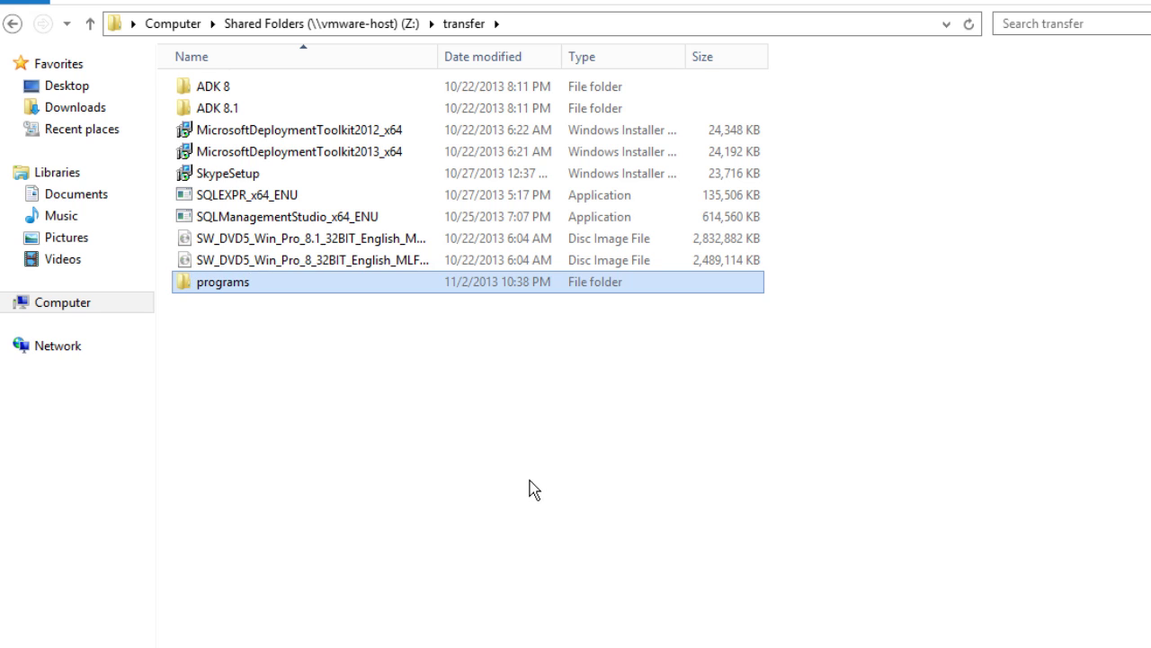
# - Move the SkypeSetup installer into the programs folder and open that folder
pyautogui.moveTo(249, 176); pyautogui.dragTo(245, 293)
pyautogui.click(553, 23)
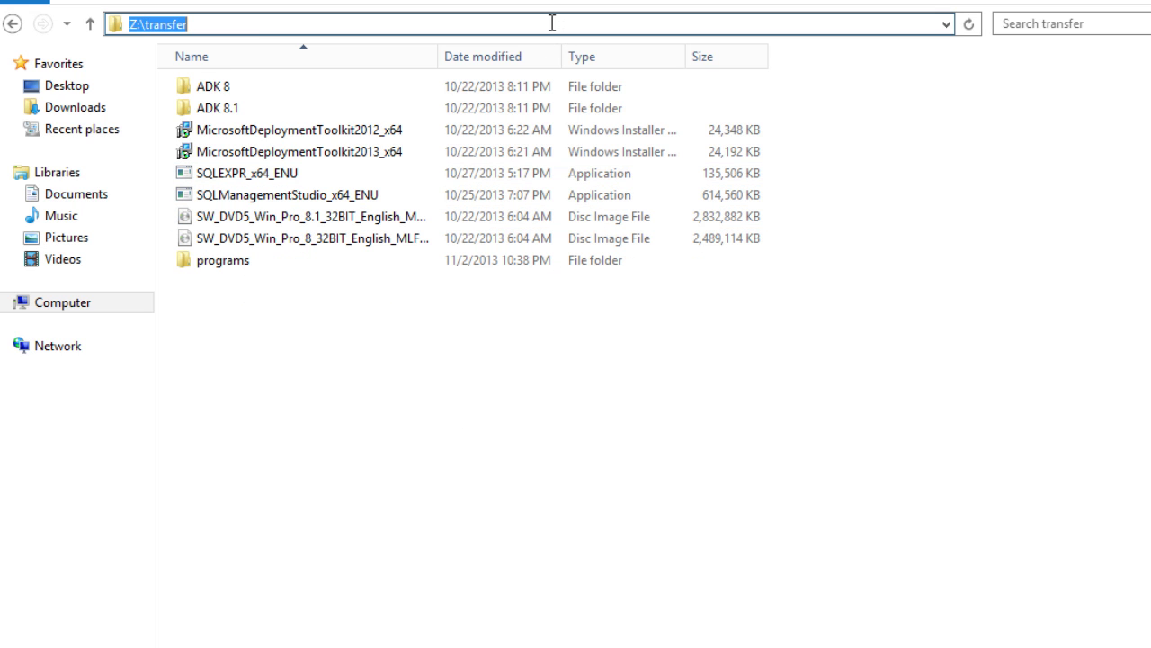
pyautogui.doubleClick(223, 260)
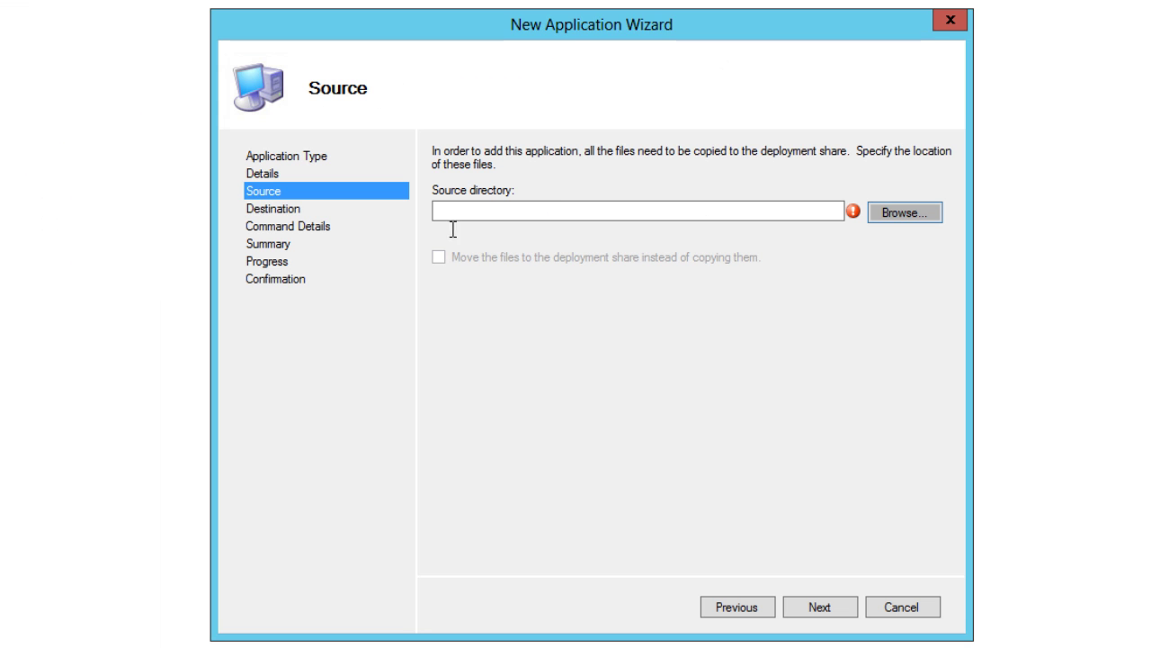
# - Return to the New Application Wizard and choose Z:\transfer\programs as the source directory
pyautogui.click(894, 214)
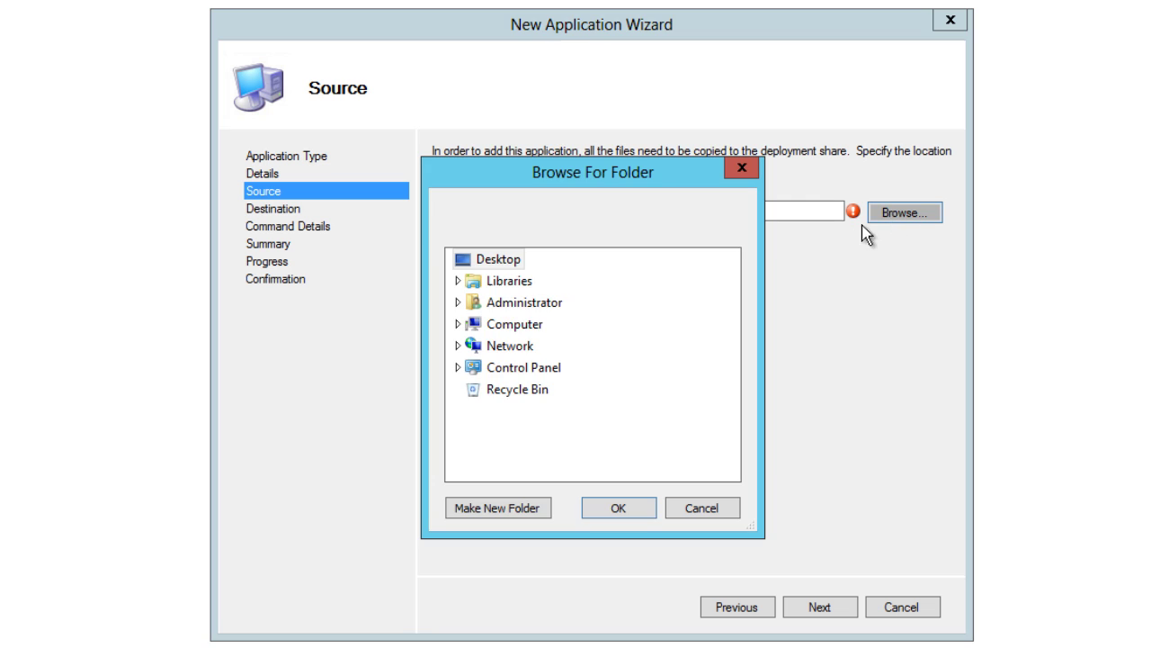
pyautogui.click(458, 323)
pyautogui.click(546, 394)
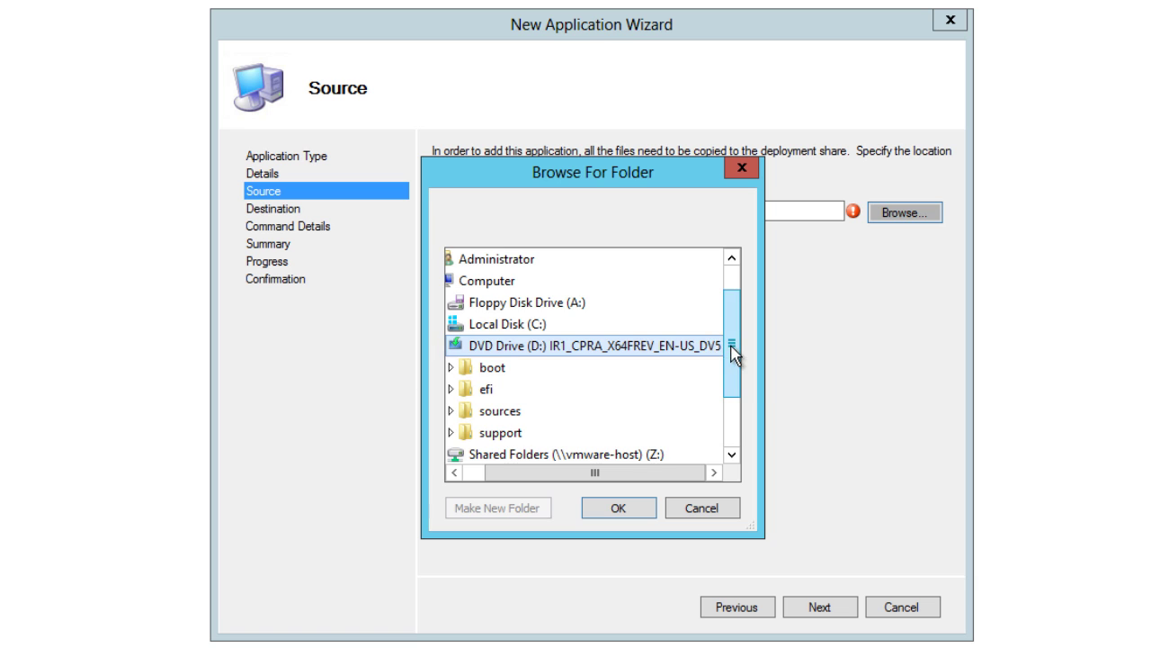
pyautogui.moveTo(735, 352); pyautogui.dragTo(601, 447)
pyautogui.click(556, 367)
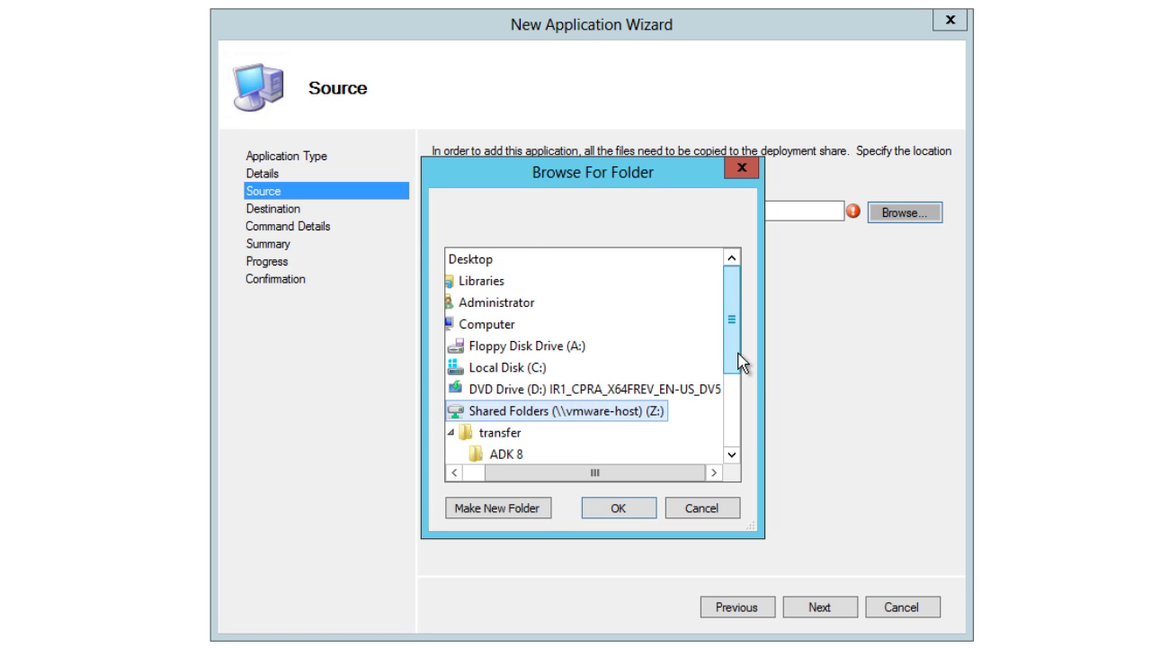
pyautogui.moveTo(734, 353); pyautogui.dragTo(563, 413)
pyautogui.click(538, 394)
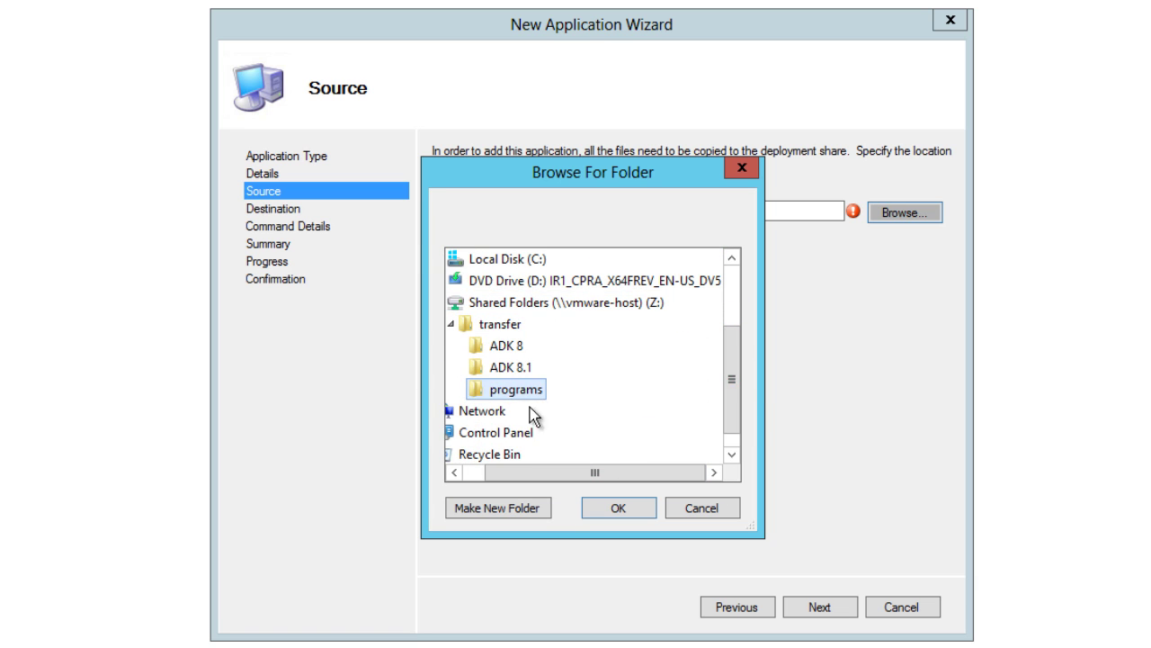
pyautogui.click(614, 510)
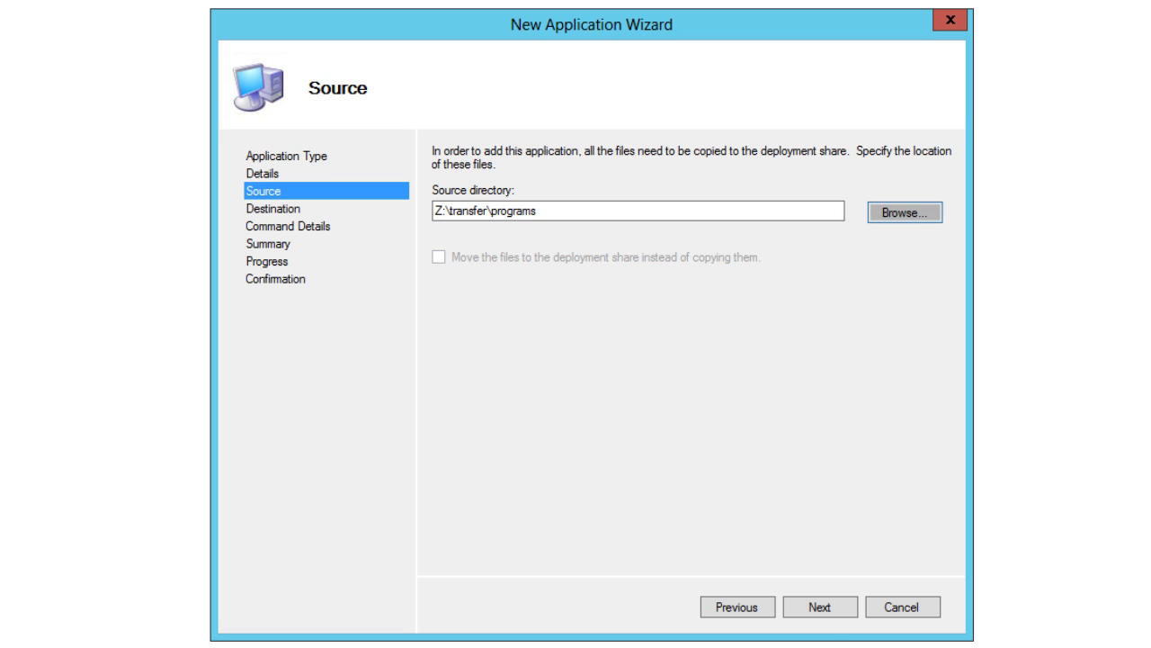
# - Accept the source directory and keep Microsoft Skype as the name of the destination directory
pyautogui.click(815, 604)
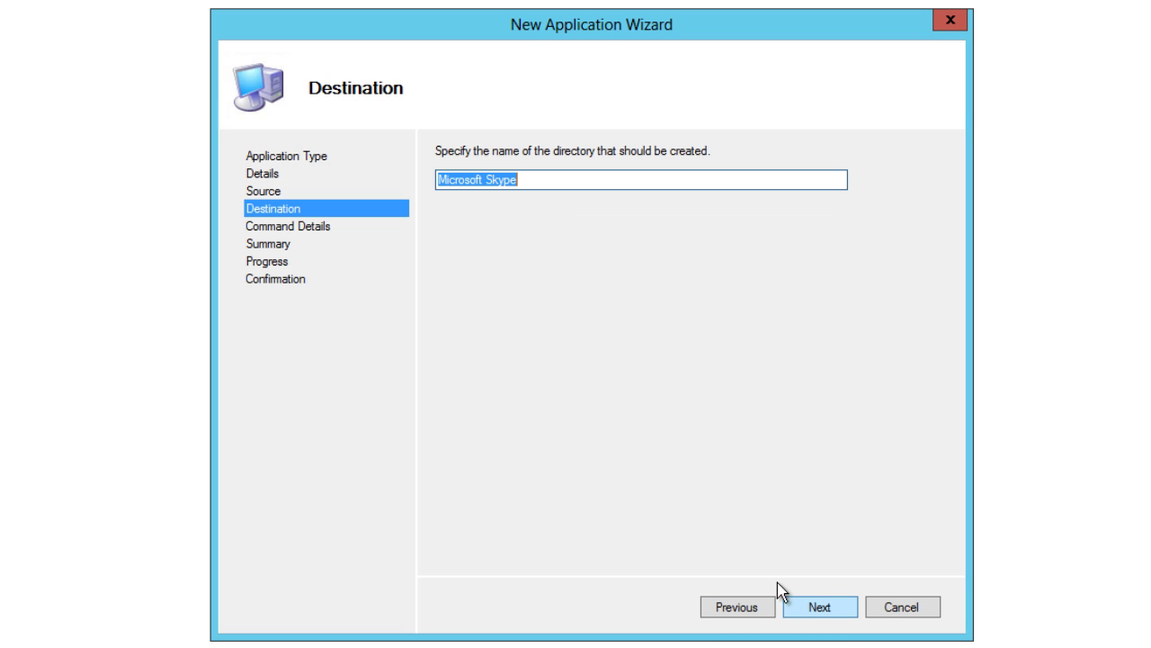
pyautogui.click(561, 180)
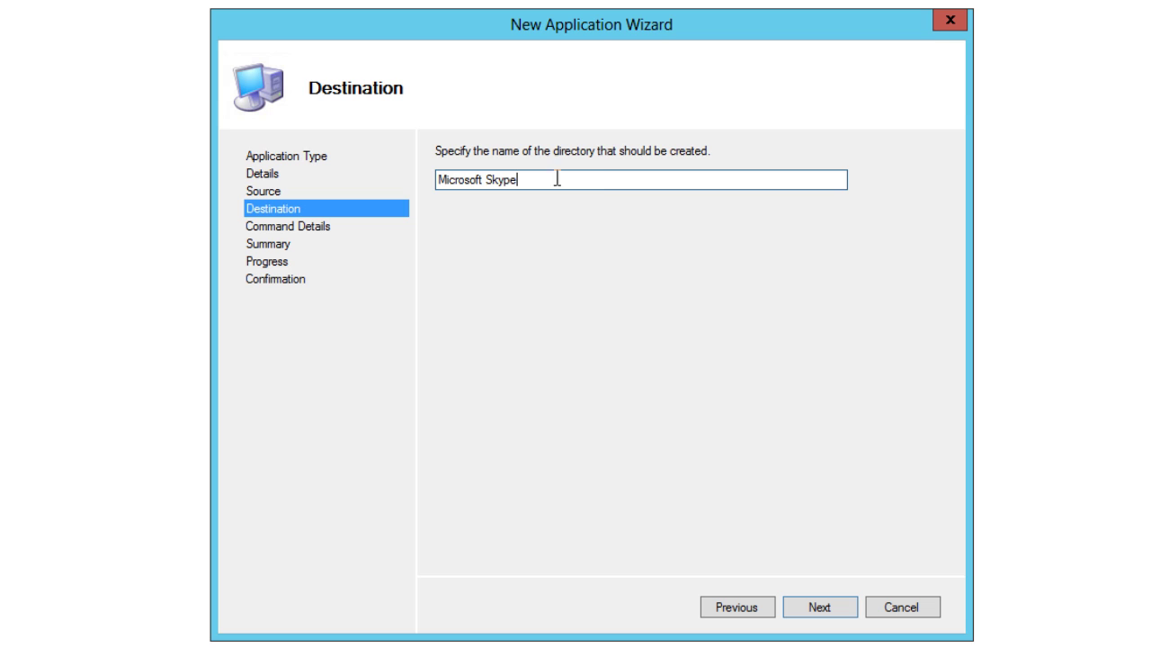
pyautogui.moveTo(557, 179); pyautogui.dragTo(403, 177)
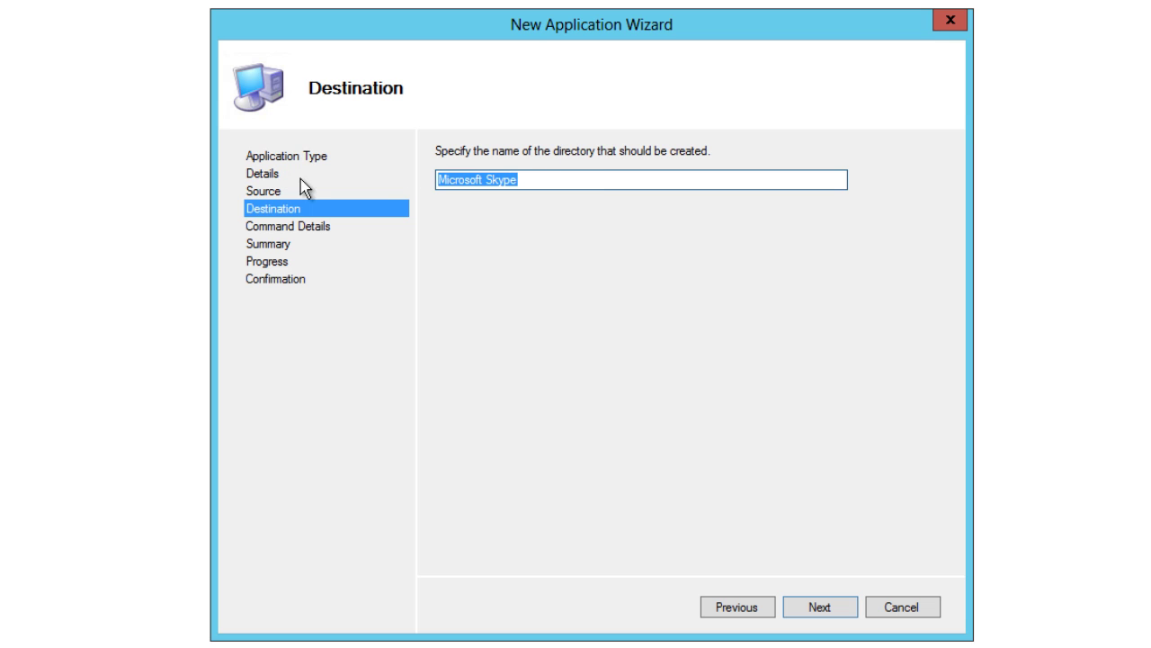
pyautogui.click(821, 612)
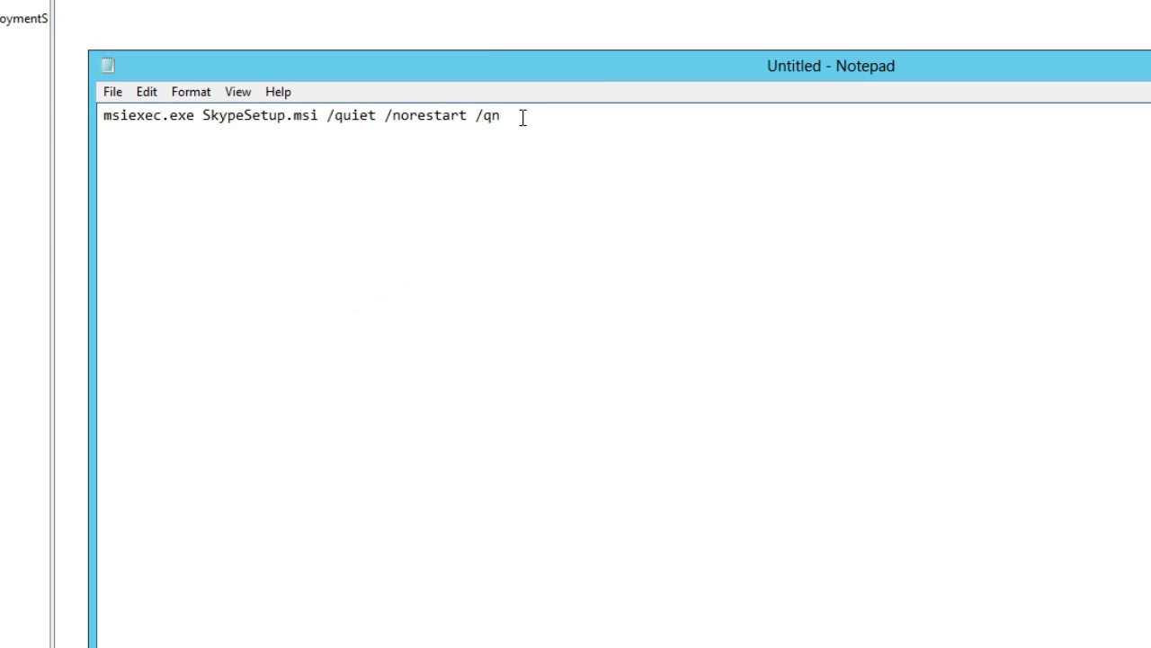
# - Copy msiexec.exe SkypeSetup.msi /quiet /norestart /qn from Notepad into the wizard's command line
pyautogui.moveTo(522, 118); pyautogui.dragTo(28, 95)
pyautogui.hotkey('ctrl', 'c')
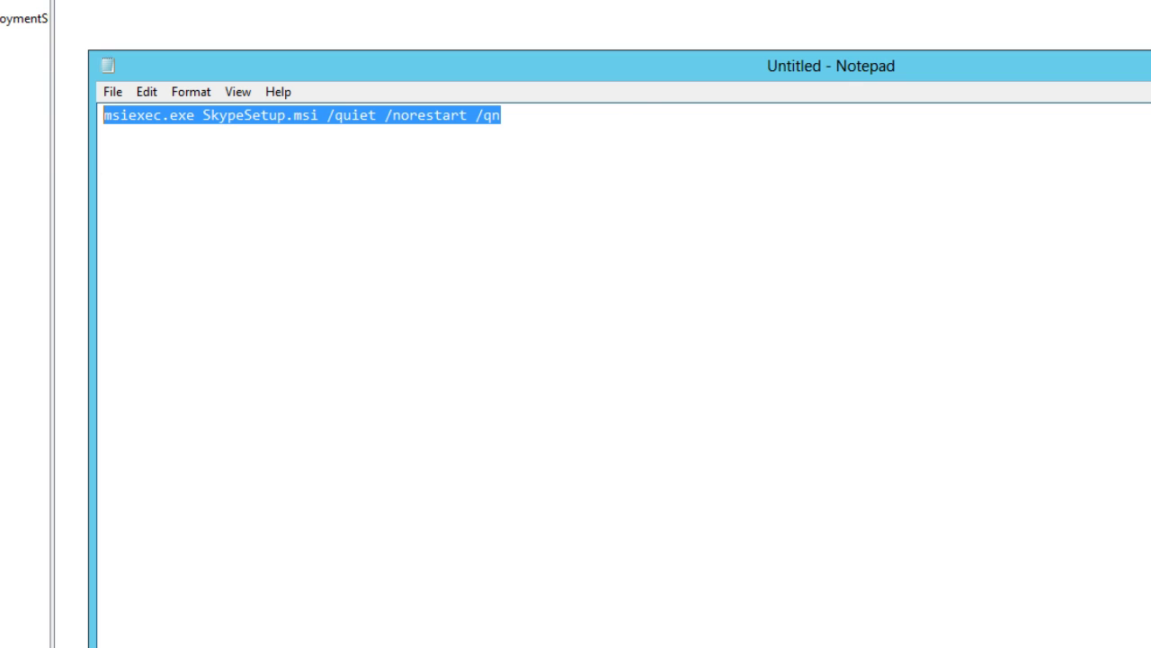
pyautogui.hotkey('alt', 'Tab')
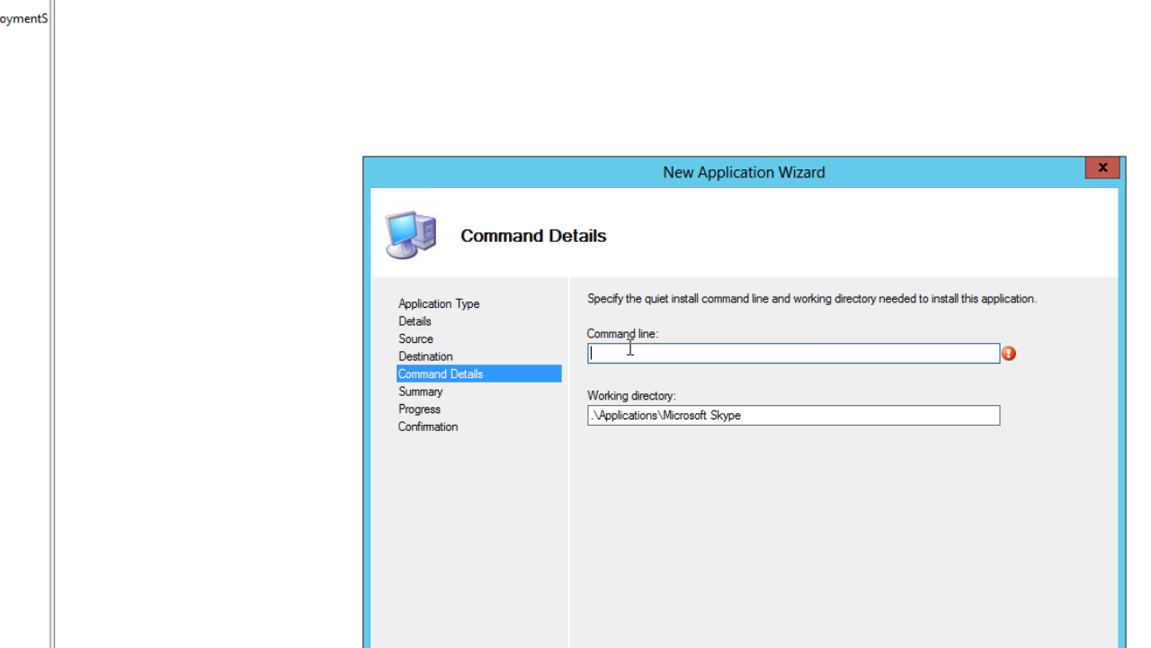
pyautogui.hotkey('ctrl', 'v')
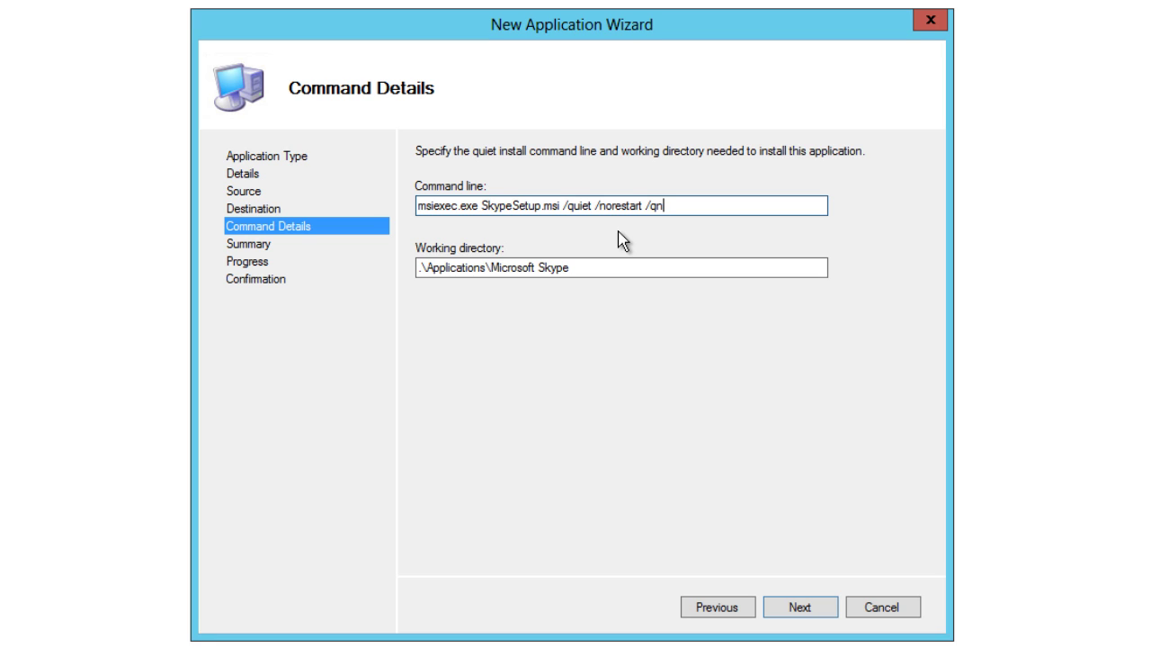
# - Accept the command details and summary, import the Skype application, and finish the wizard
pyautogui.click(803, 615)
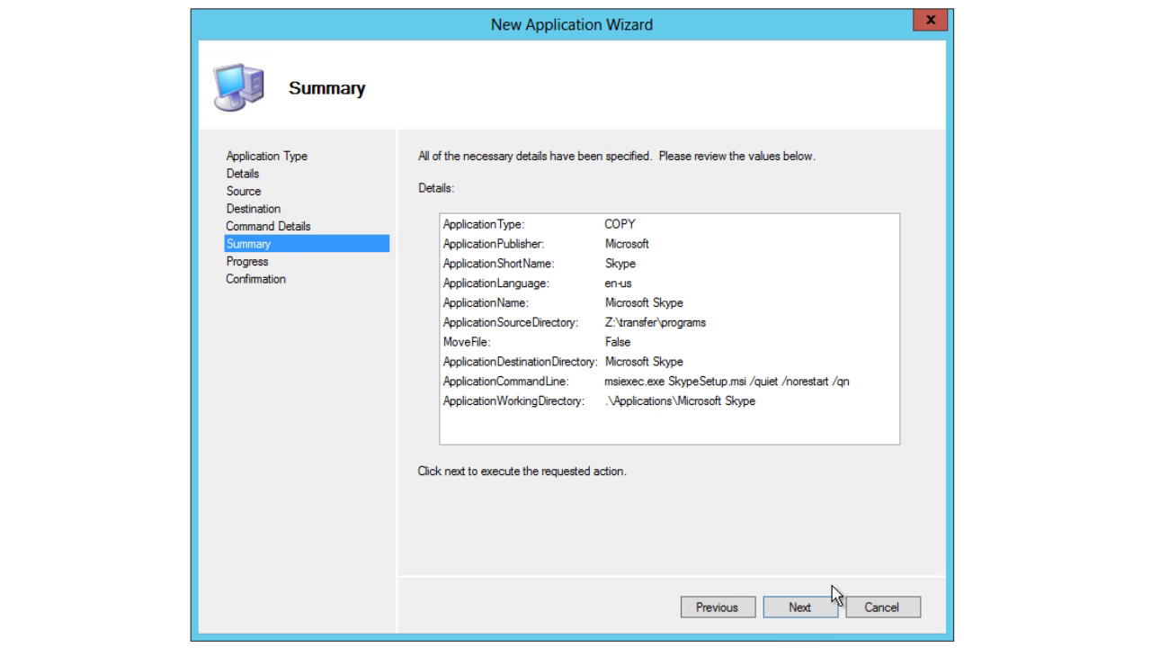
pyautogui.click(801, 607)
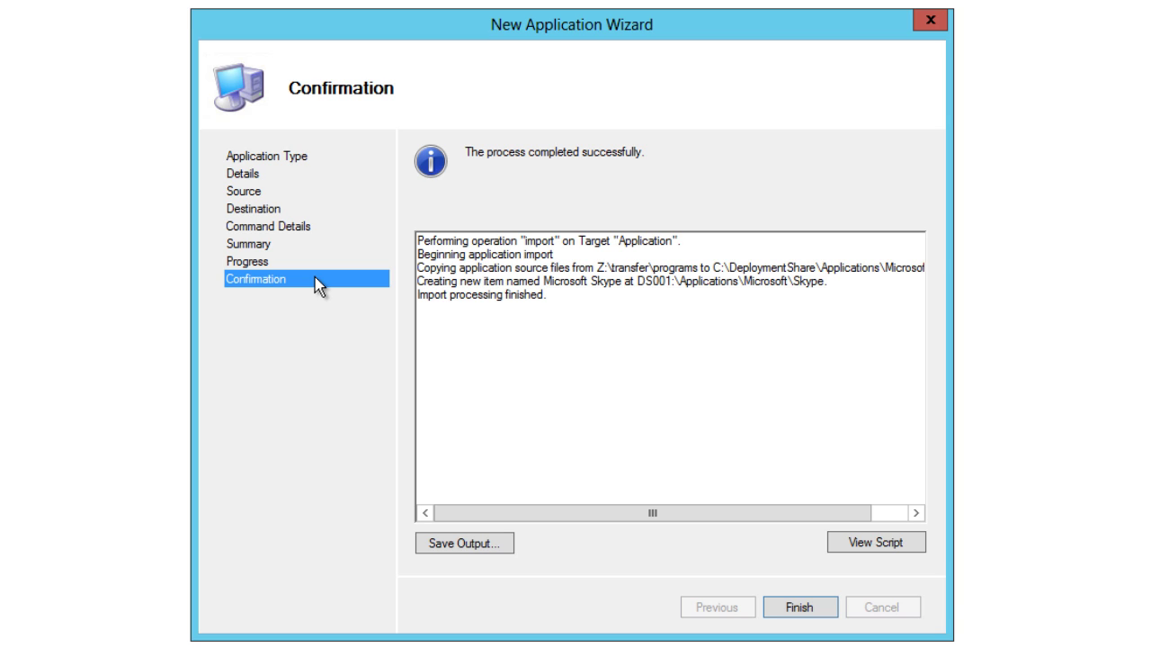
pyautogui.click(810, 608)
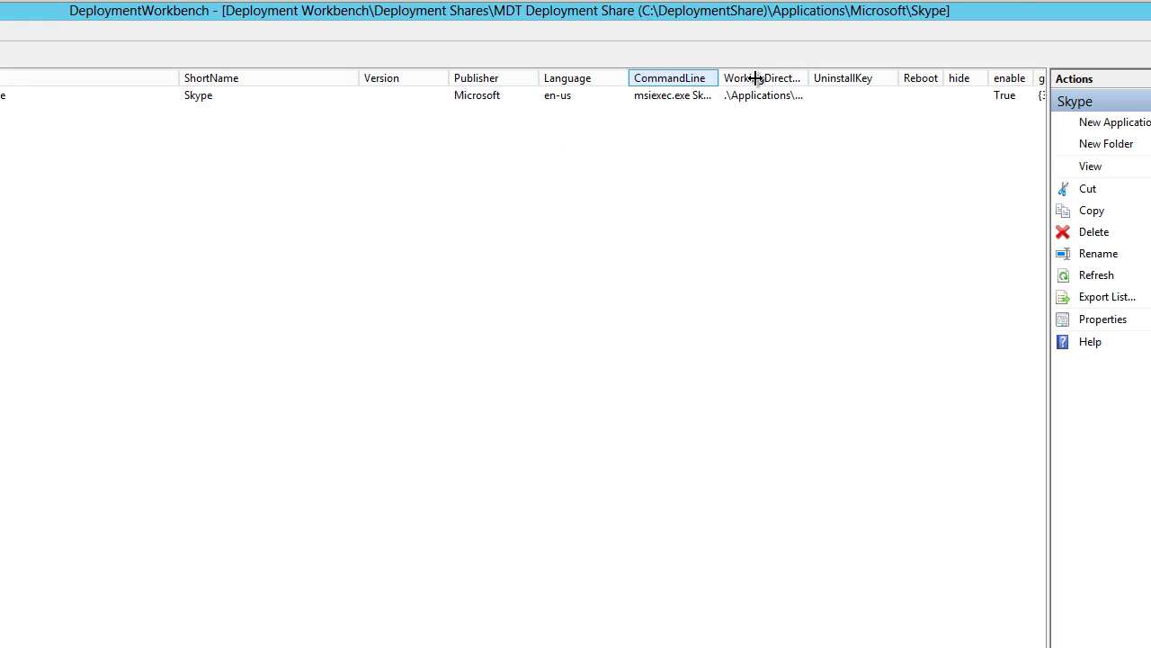
# - Widen the CommandLine and WorkingDirectory columns in the Skype application list
pyautogui.moveTo(755, 78); pyautogui.dragTo(792, 78)
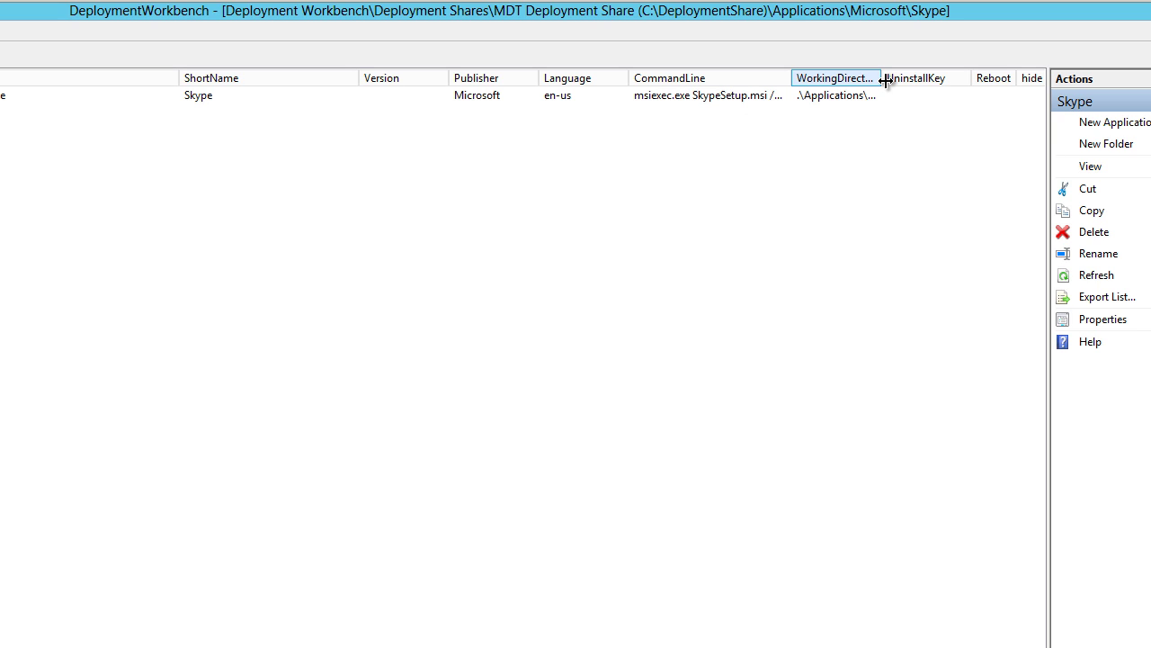
pyautogui.moveTo(882, 78); pyautogui.dragTo(962, 79)
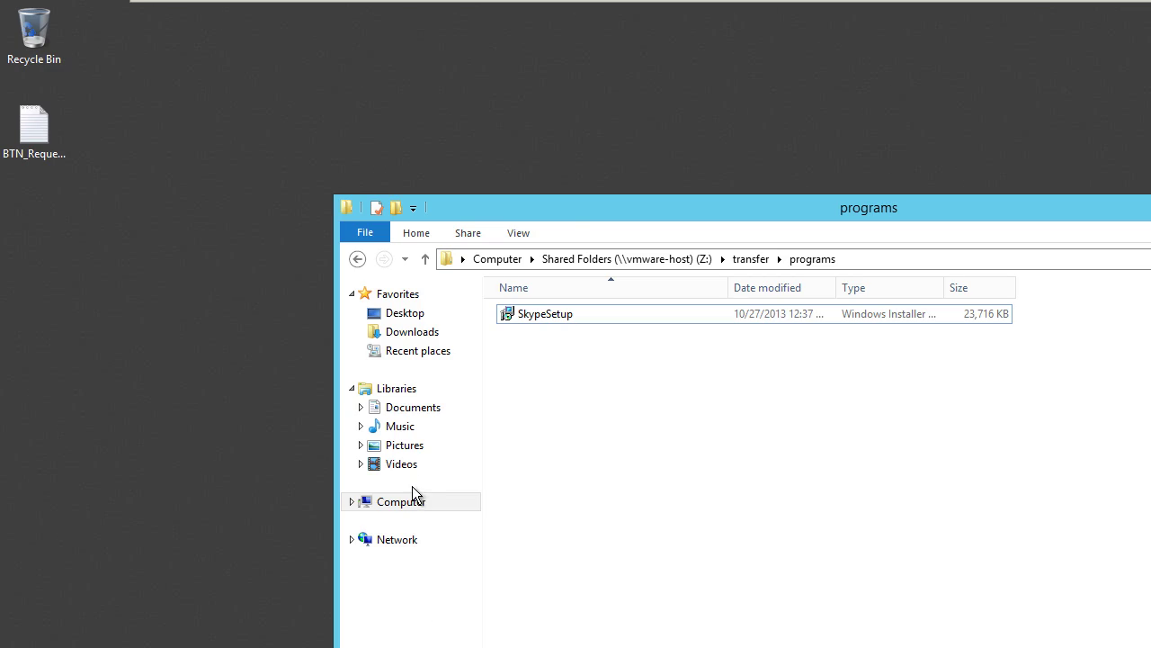
# - Switch to File Explorer and open the Microsoft Skype folder in C:\DeploymentShare\Applications to check the copied source files
pyautogui.click(405, 501)
pyautogui.doubleClick(617, 350)
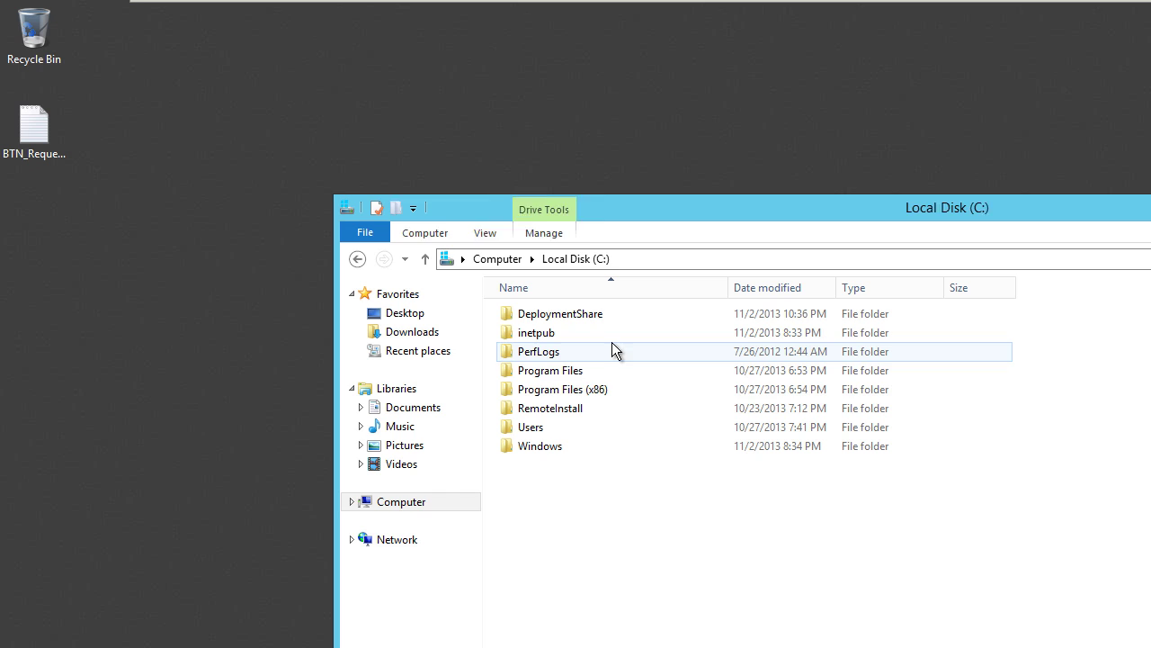
pyautogui.click(575, 322)
pyautogui.doubleClick(574, 321)
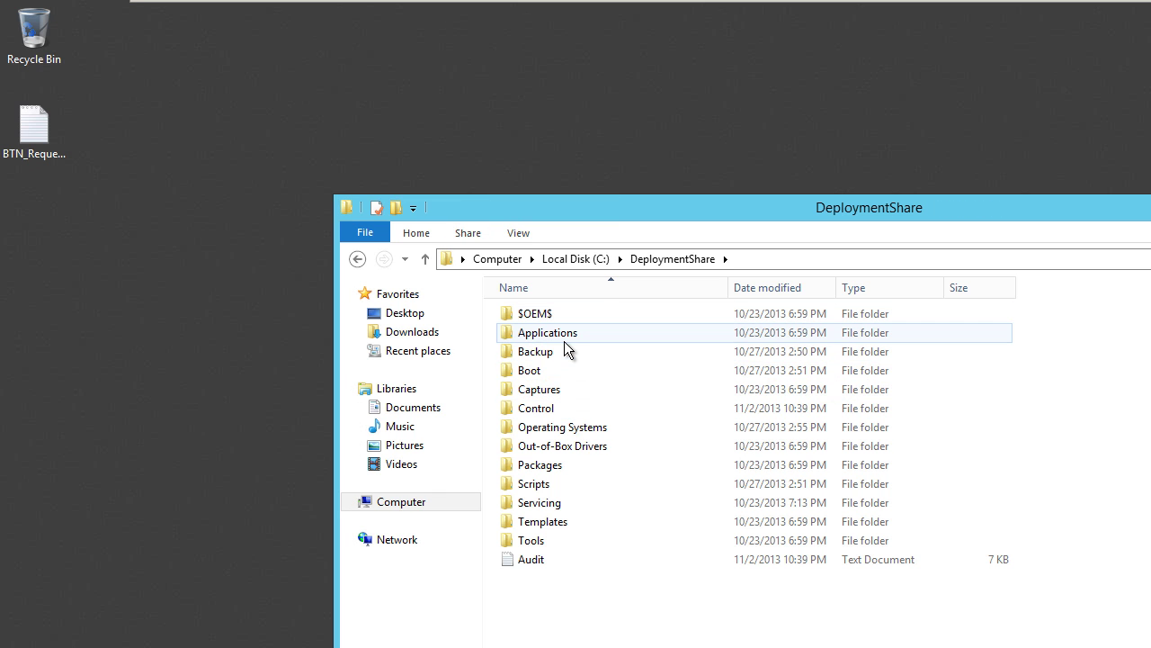
pyautogui.doubleClick(567, 334)
pyautogui.doubleClick(553, 315)
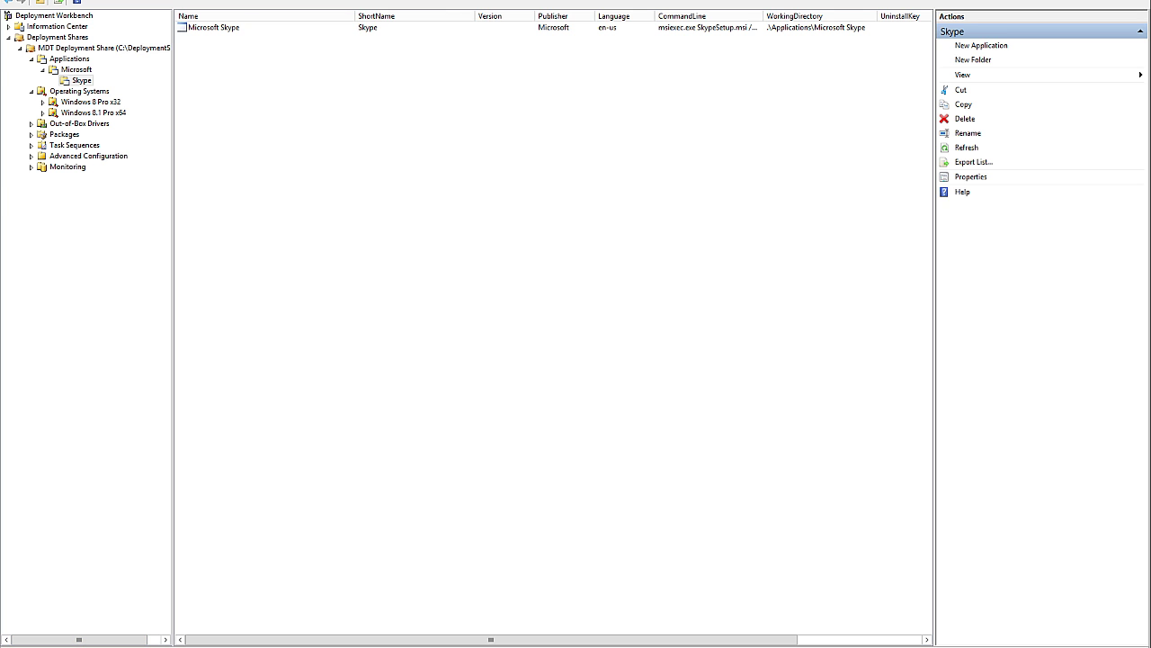
# - Launch Internet Explorer and postpone its initial setup
pyautogui.press('super')
pyautogui.press('super')
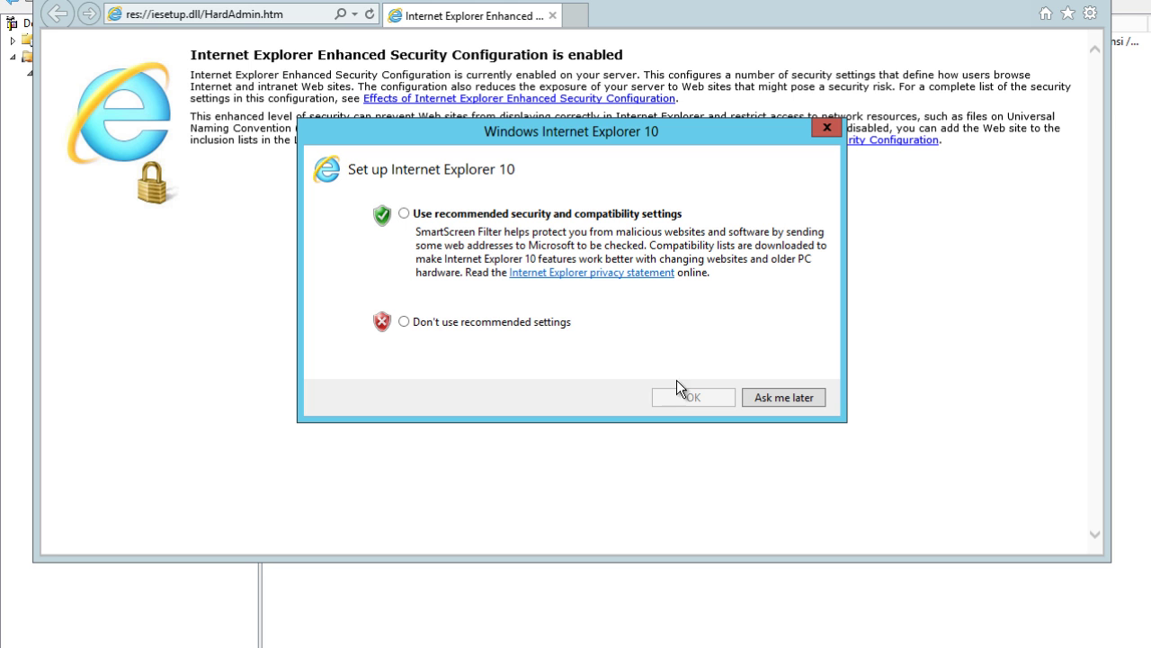
pyautogui.click(493, 322)
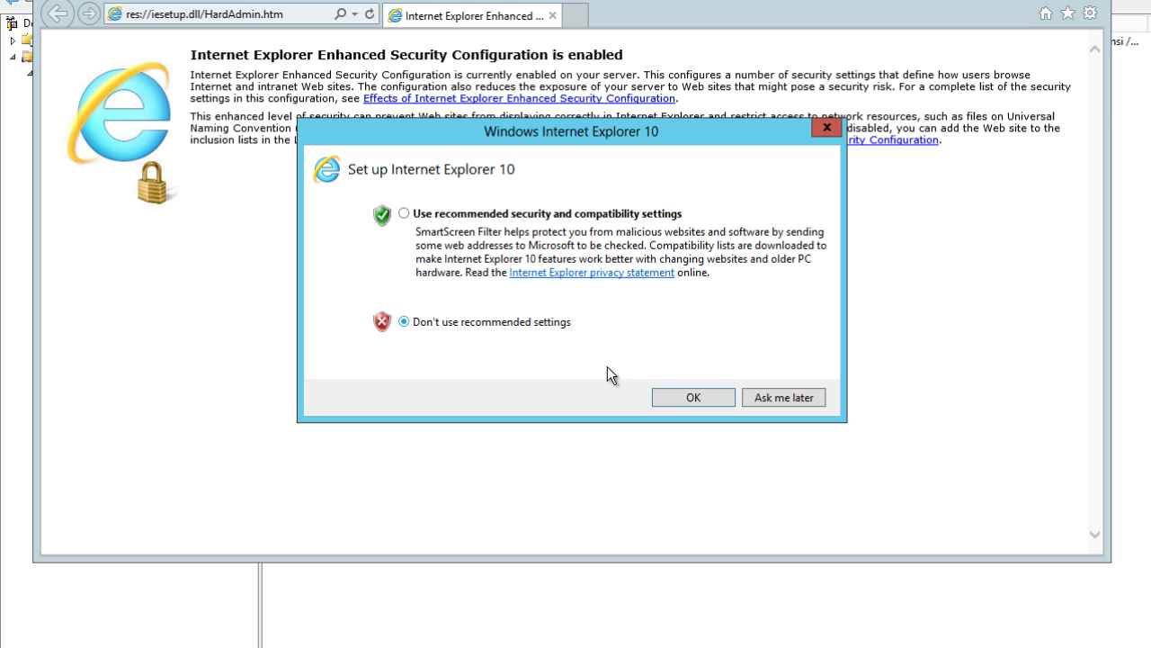
pyautogui.click(764, 397)
# - Go to the website ninite.com
pyautogui.click(292, 18)
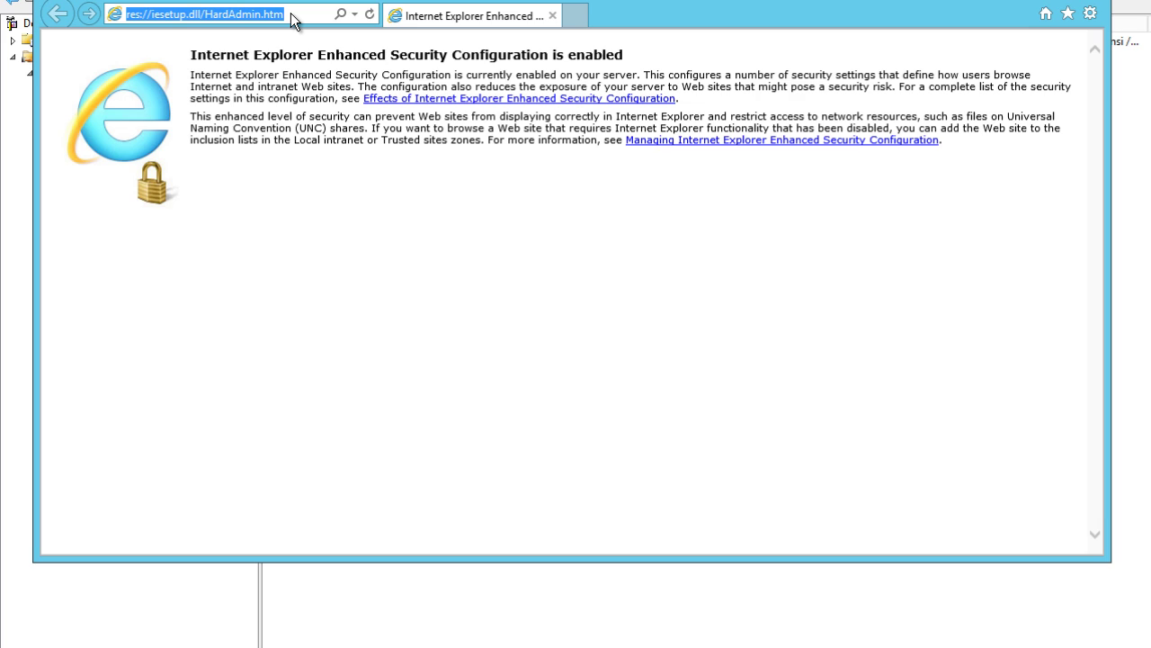
pyautogui.write('ni')
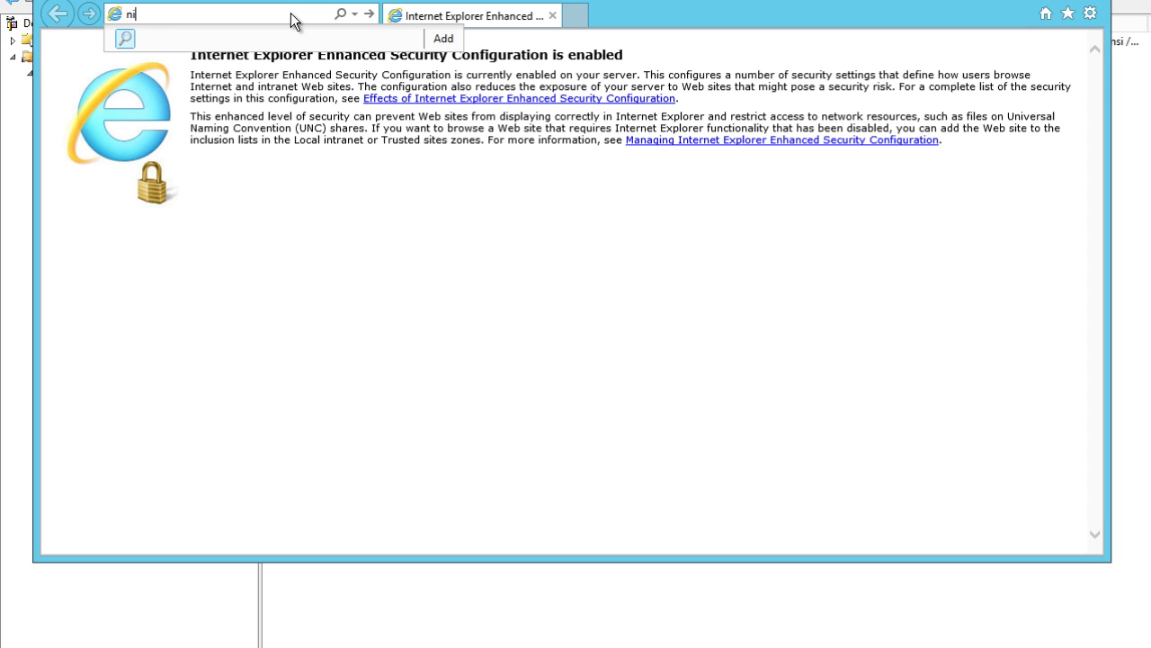
pyautogui.write('nite.com')
pyautogui.press('Return')
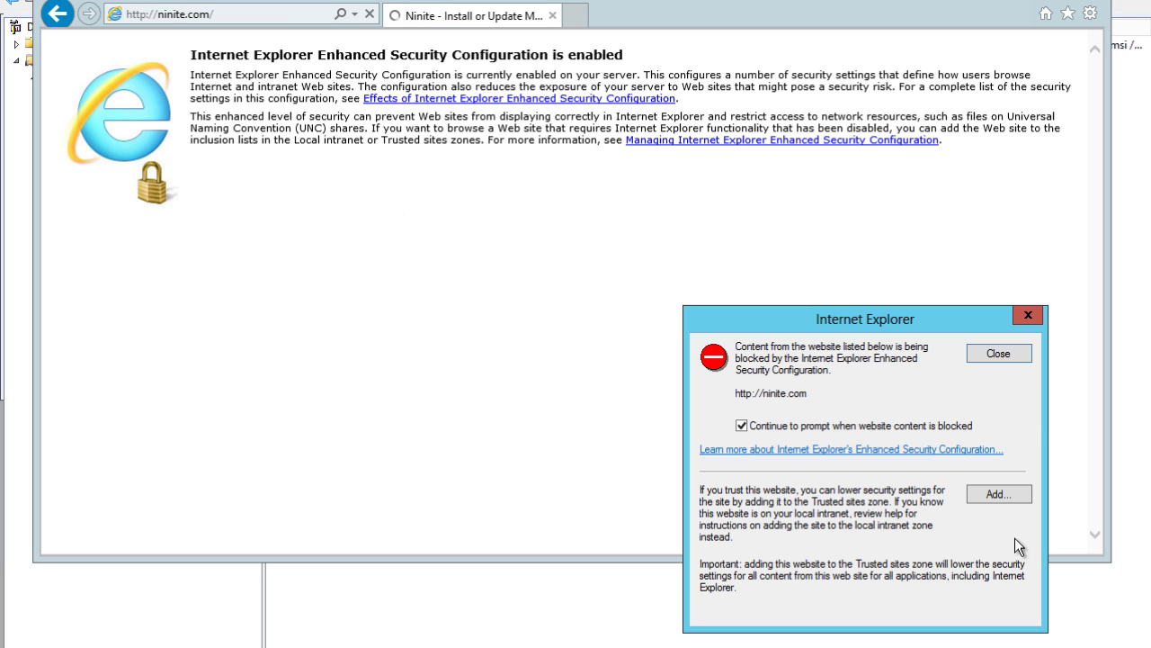
pyautogui.click(998, 495)
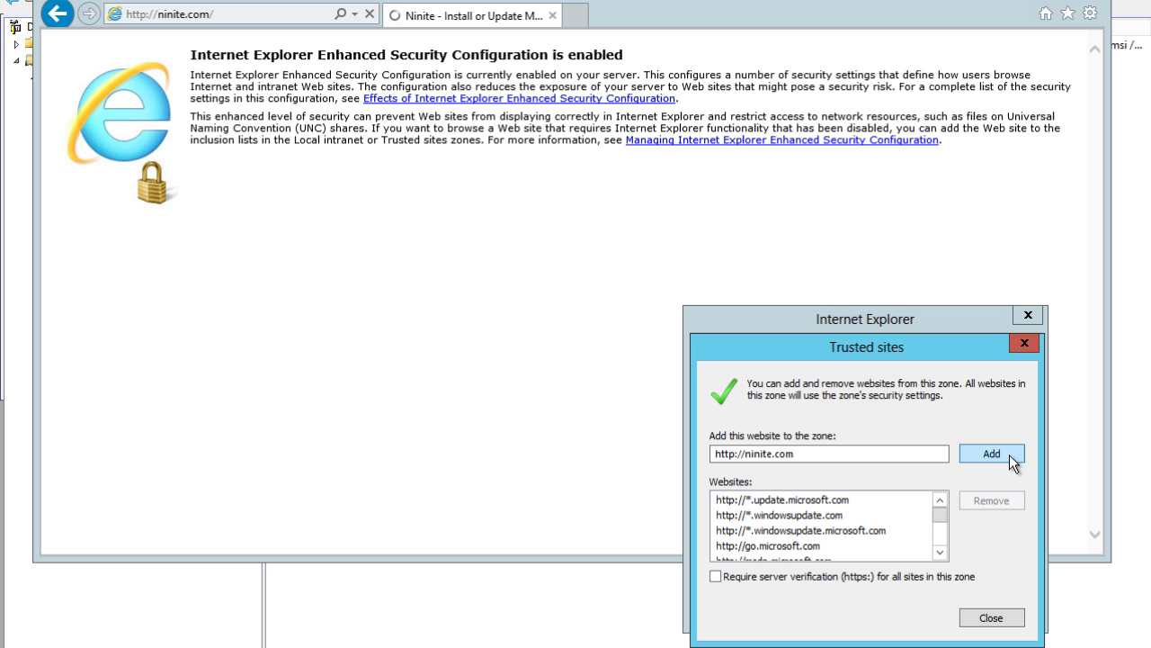
pyautogui.click(1010, 459)
pyautogui.click(992, 617)
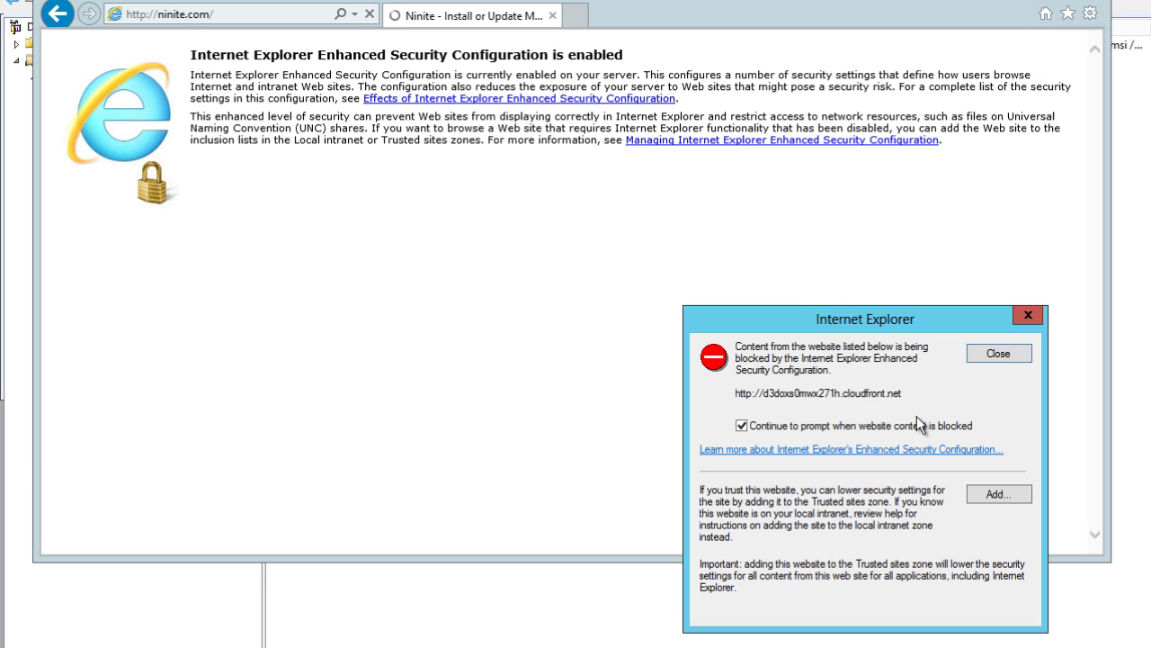
# - Dismiss the blocked-content prompts for the other sites without trusting them so the Ninite page can load
pyautogui.click(994, 352)
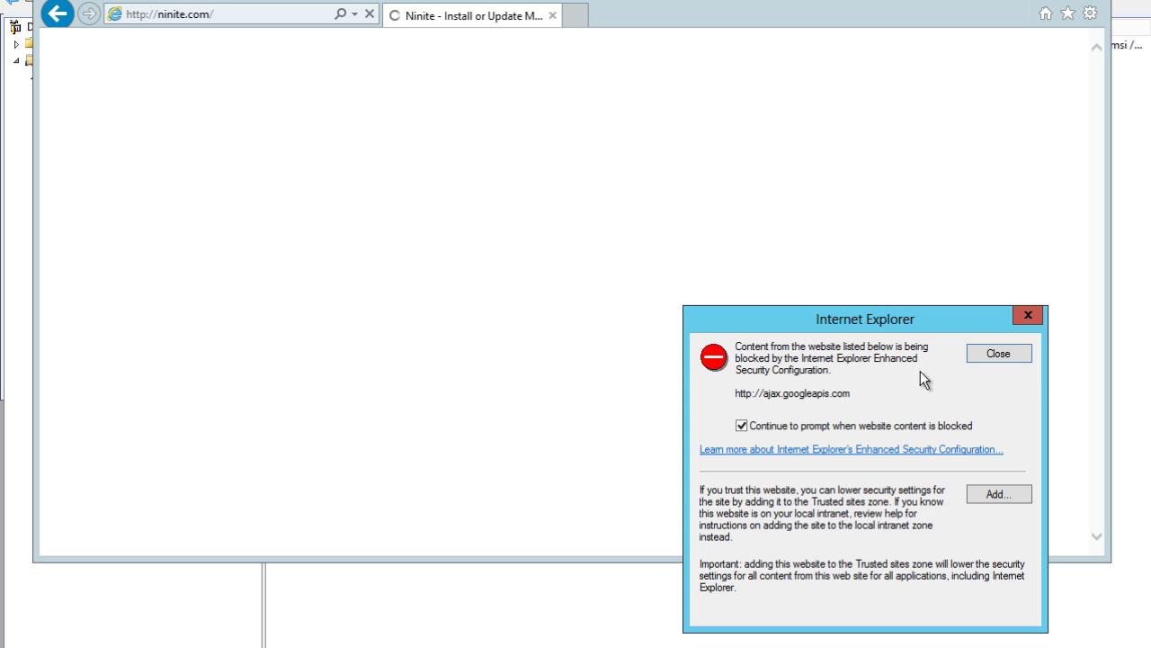
pyautogui.click(1011, 356)
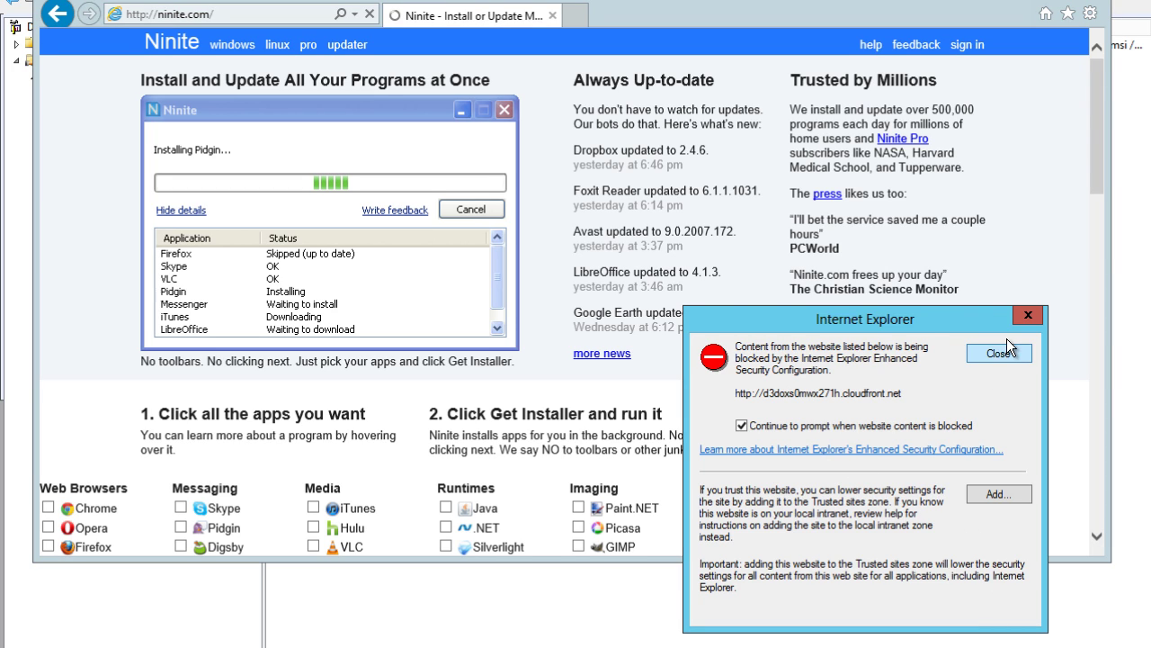
pyautogui.click(1000, 352)
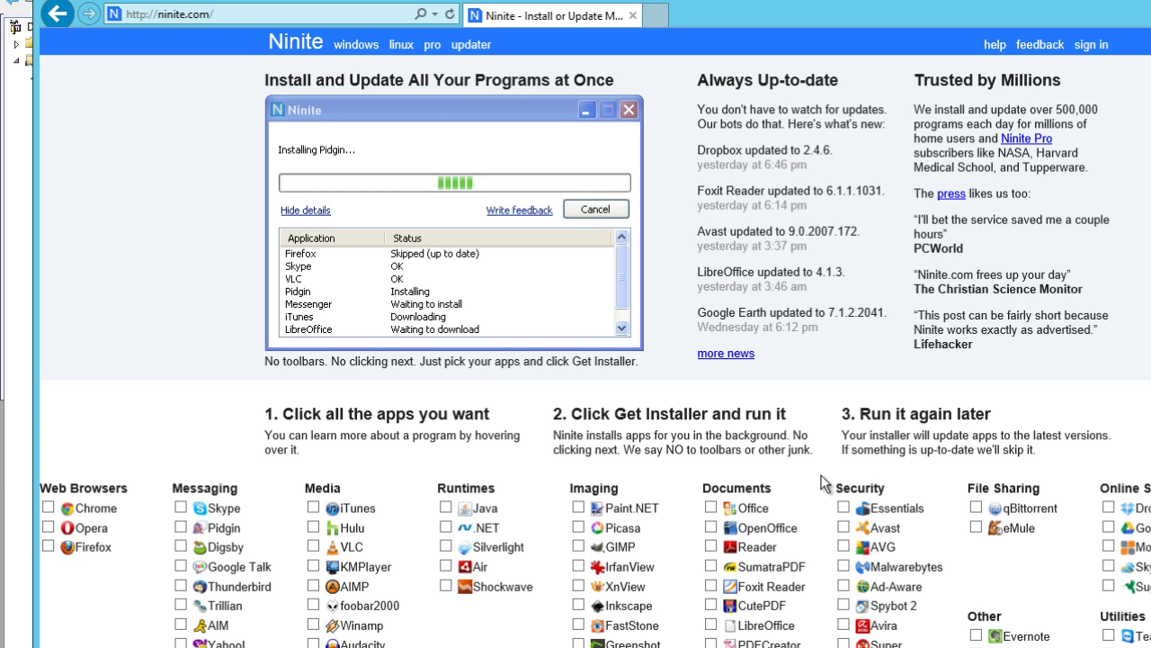
# - Look through the apps offered on the Ninite page, and close the browser
pyautogui.scroll(-1, 593, 360)
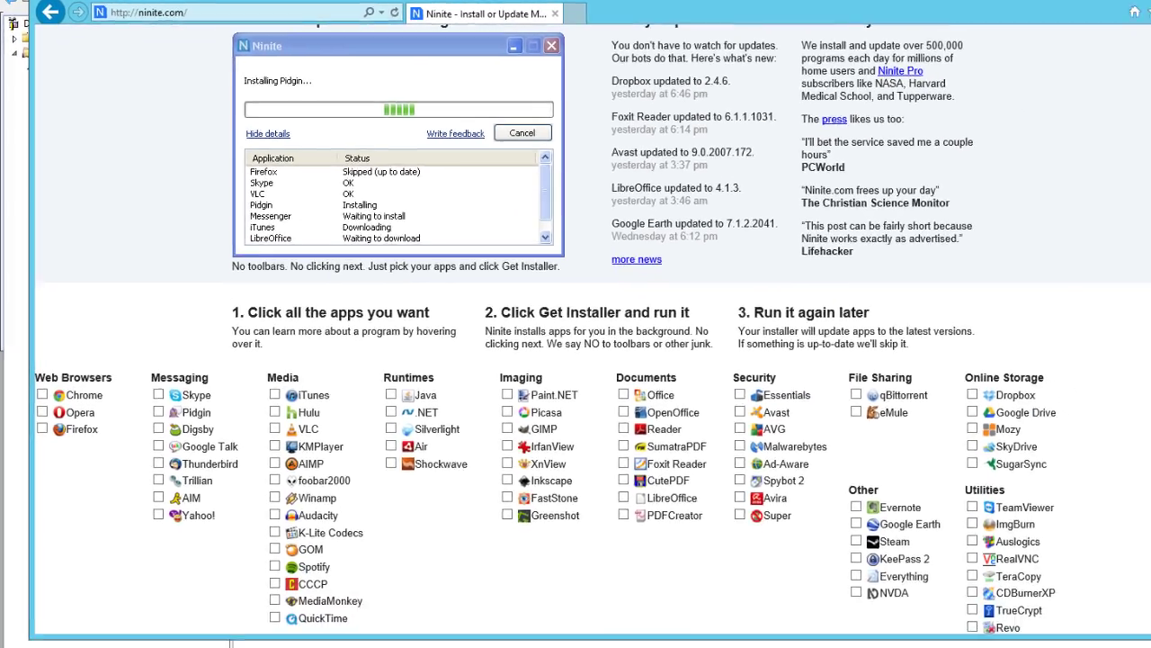
pyautogui.scroll(-1, 1107, 391)
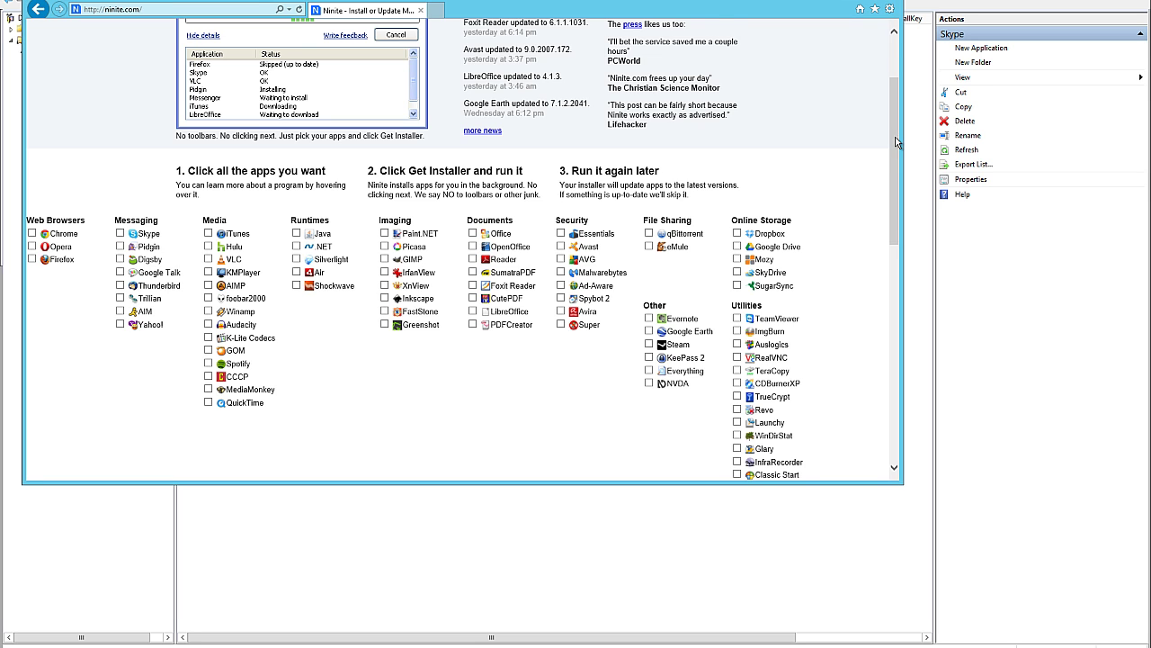
pyautogui.moveTo(895, 142); pyautogui.dragTo(895, 110)
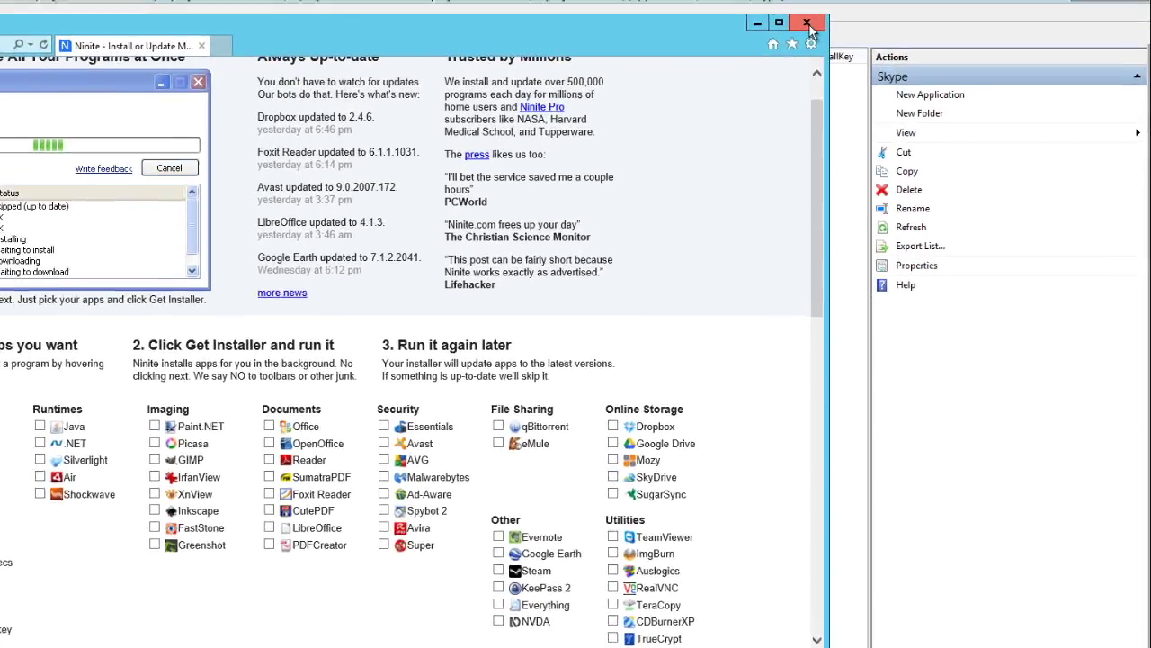
pyautogui.click(888, 0)
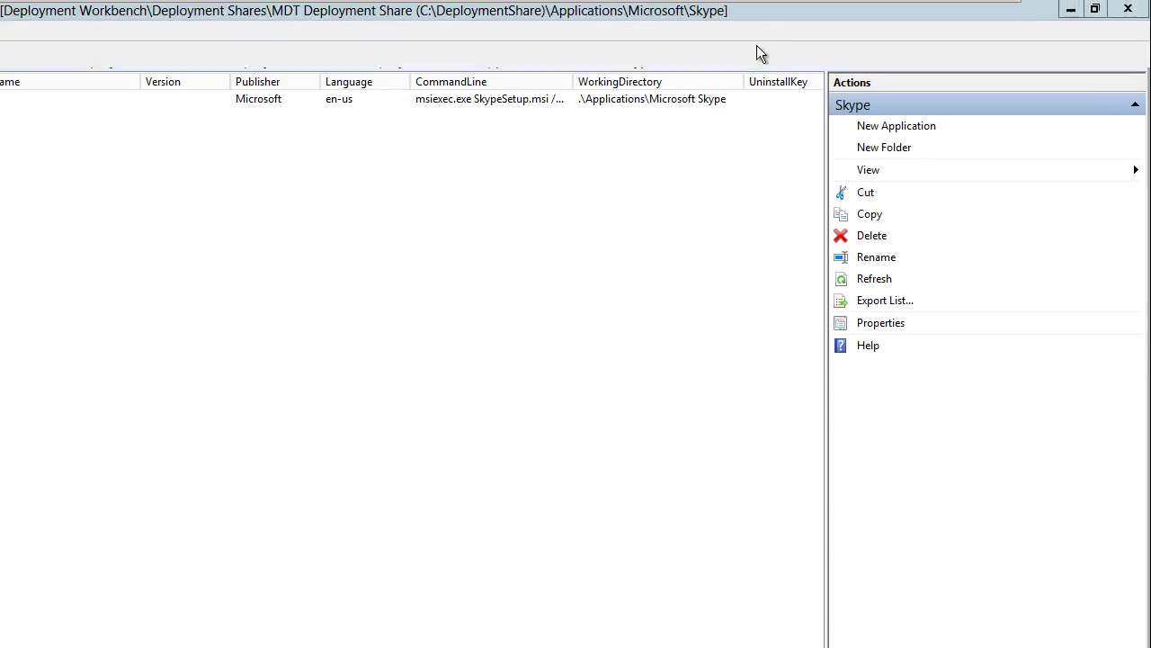